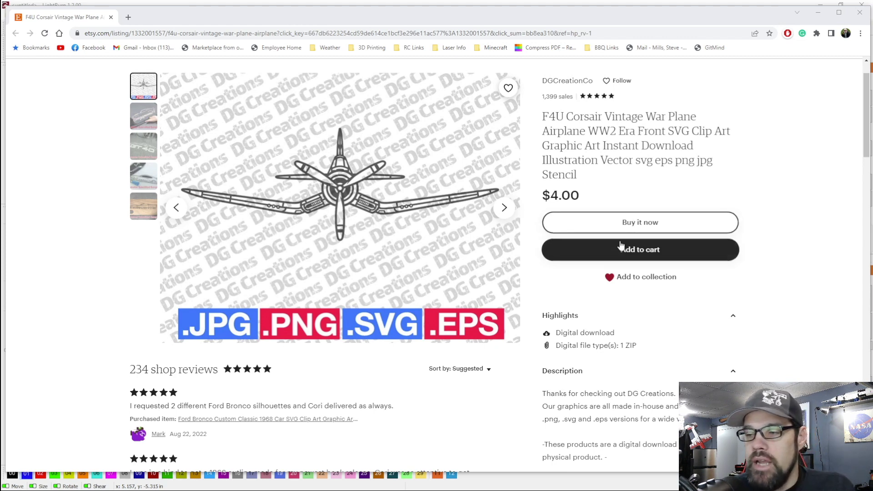
{"action": "scroll", "coordinate": [618, 252], "scroll_direction": "down", "scroll_amount": 5}
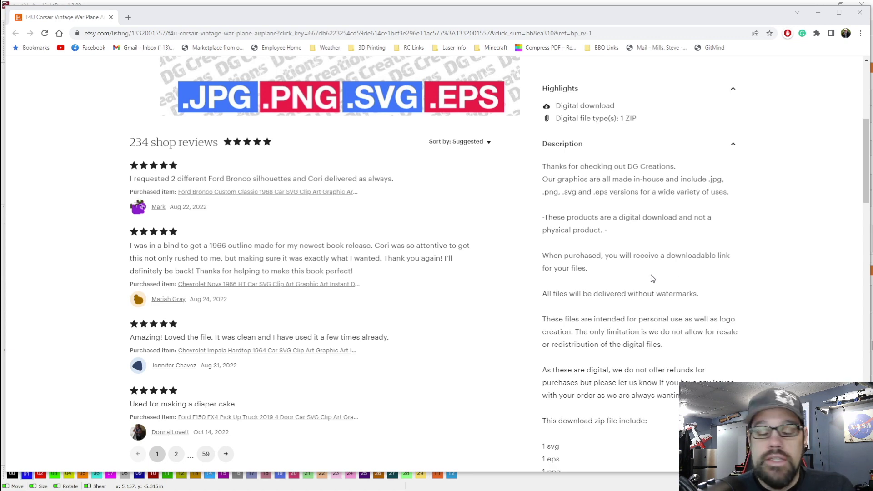
{"action": "scroll", "coordinate": [652, 274], "scroll_direction": "up", "scroll_amount": 5}
Switch back to LightBurn and zoom around the Corsair drawing on layer 00.
{"action": "key", "text": "alt+Tab"}
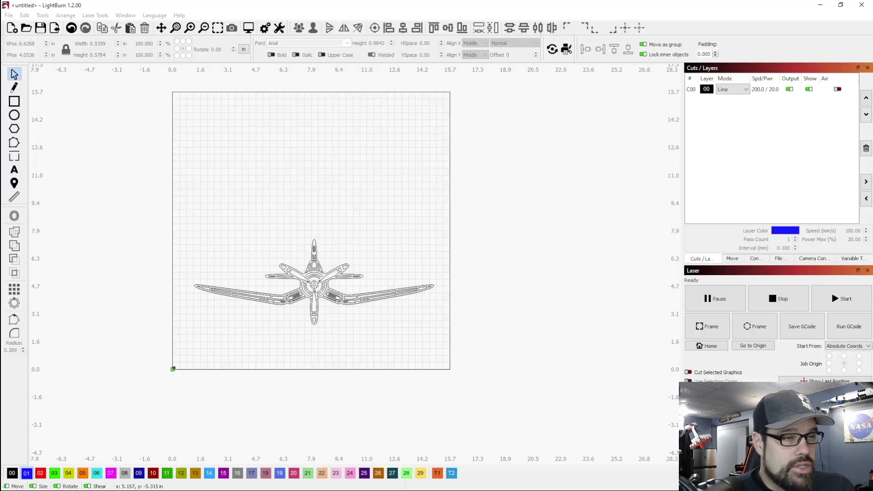
{"action": "scroll", "coordinate": [336, 316], "scroll_direction": "up", "scroll_amount": 3}
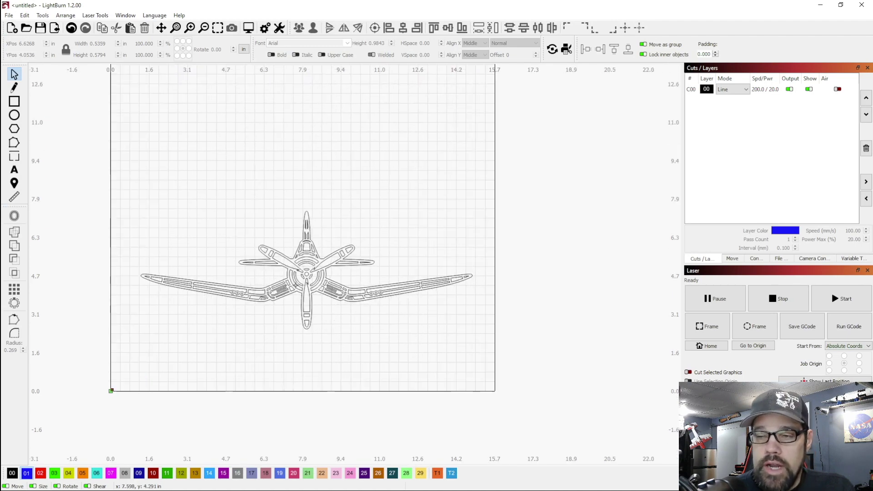
{"action": "scroll", "coordinate": [393, 289], "scroll_direction": "down", "scroll_amount": 4}
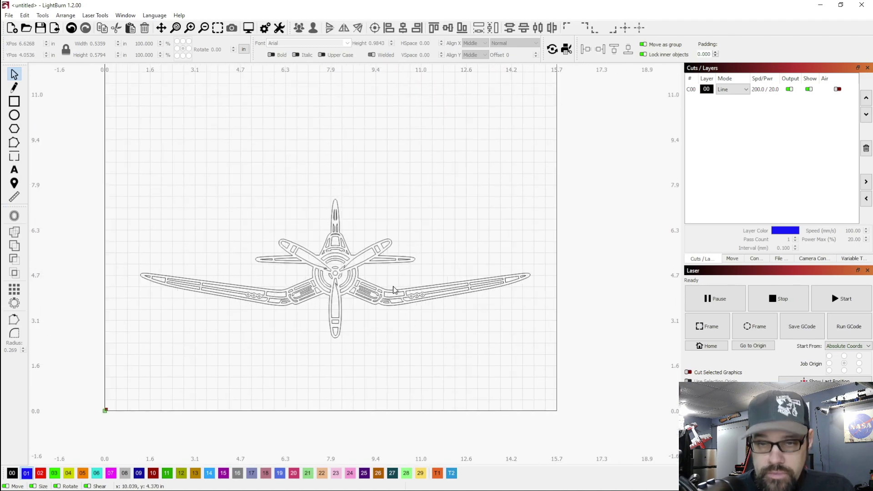
{"action": "scroll", "coordinate": [381, 314], "scroll_direction": "up", "scroll_amount": 1}
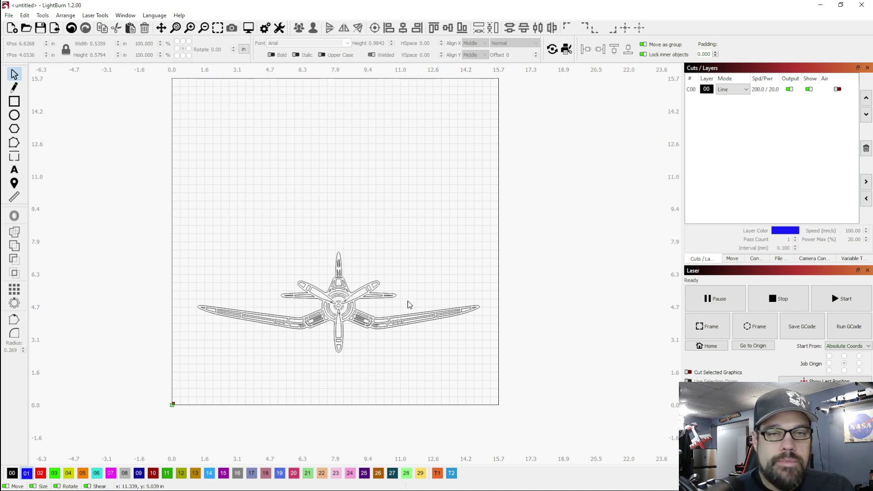
{"action": "scroll", "coordinate": [433, 302], "scroll_direction": "up", "scroll_amount": 1}
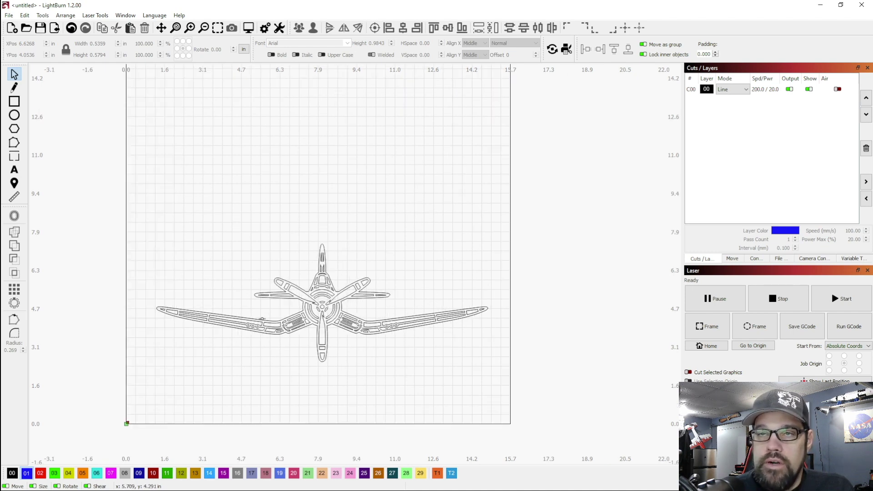
{"action": "scroll", "coordinate": [220, 296], "scroll_direction": "down", "scroll_amount": 1}
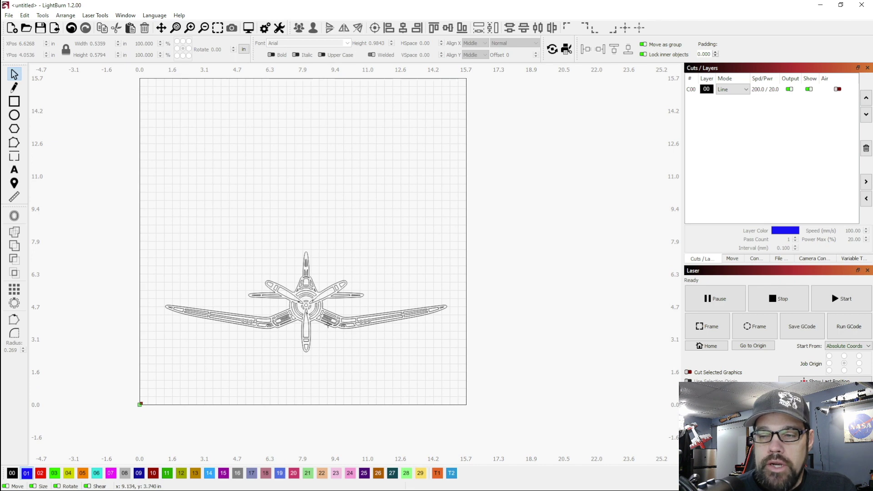
Select the whole Corsair, switch units to mm, and rotate it diagonally about 40°.
{"action": "left_click_drag", "start_coordinate": [154, 220], "coordinate": [470, 388]}
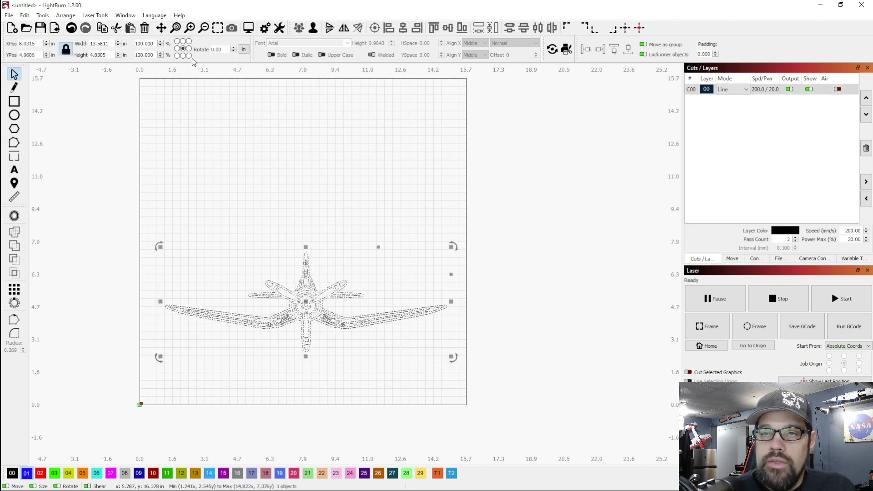
{"action": "left_click", "coordinate": [244, 50]}
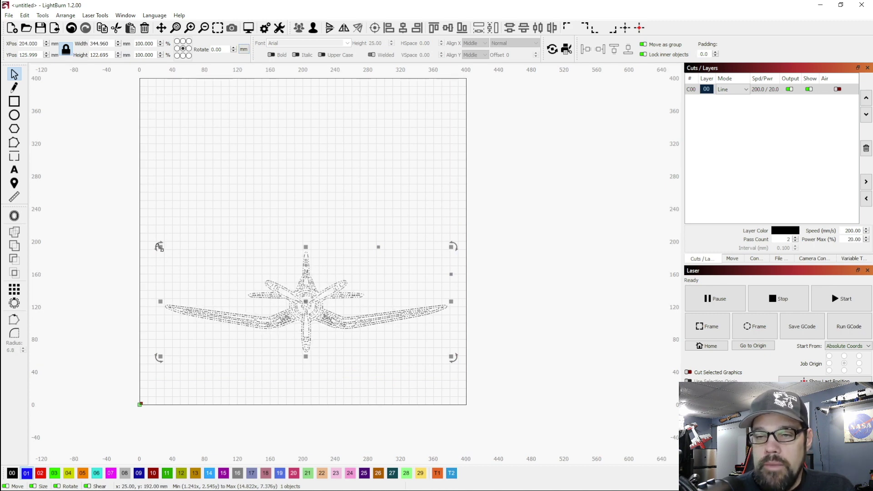
{"action": "left_click_drag", "start_coordinate": [159, 246], "coordinate": [146, 235]}
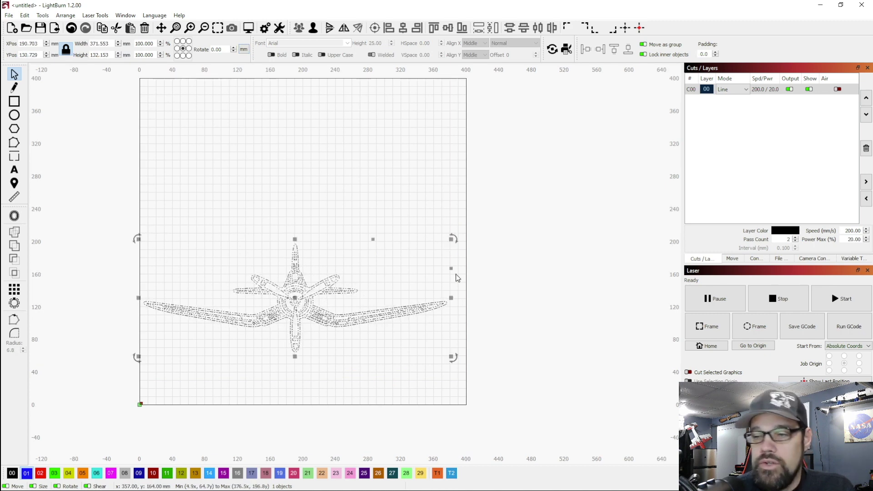
{"action": "left_click_drag", "start_coordinate": [453, 239], "coordinate": [465, 234]}
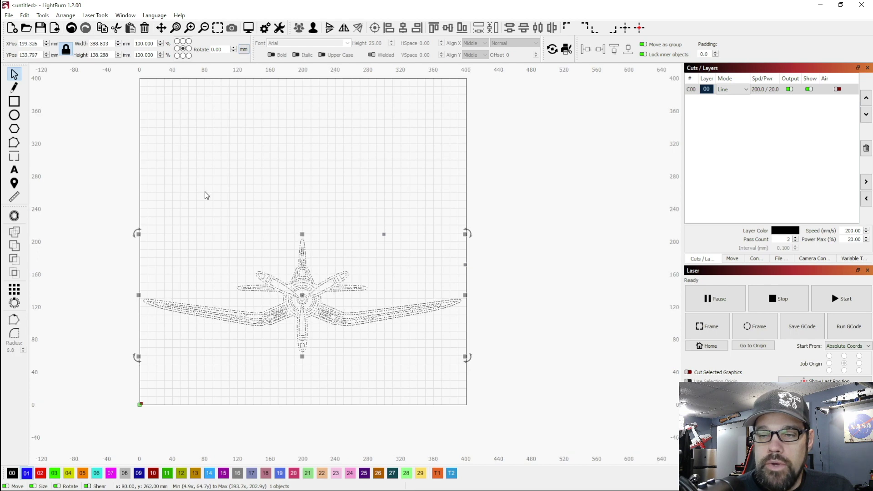
{"action": "scroll", "coordinate": [207, 196], "scroll_direction": "down", "scroll_amount": 2}
{"action": "left_click_drag", "start_coordinate": [155, 217], "coordinate": [212, 129]}
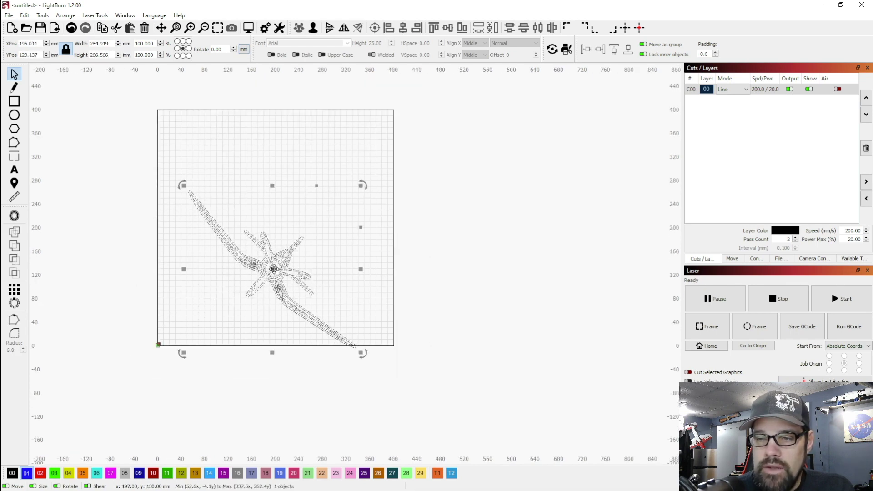
Move the plane and scale it to about 374 × 356 mm inside the 400 mm bed.
{"action": "left_click_drag", "start_coordinate": [274, 269], "coordinate": [250, 199]}
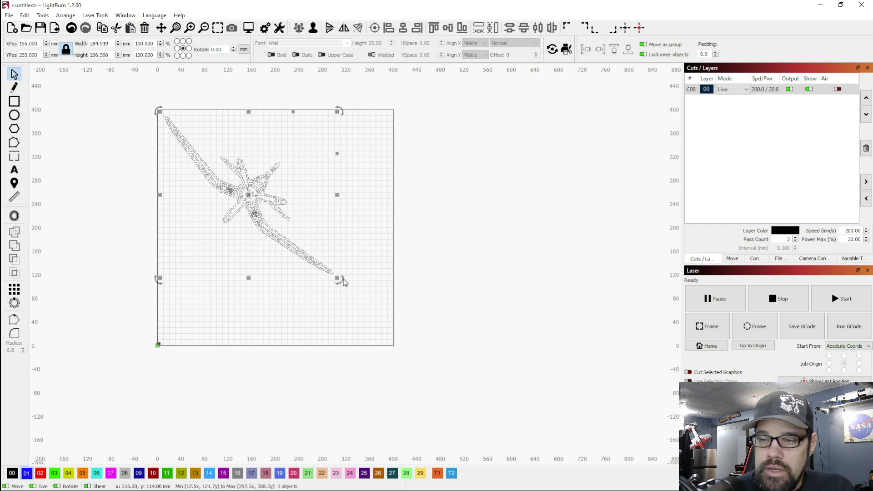
{"action": "left_click_drag", "start_coordinate": [338, 277], "coordinate": [397, 336]}
{"action": "left_click_drag", "start_coordinate": [276, 218], "coordinate": [276, 227]}
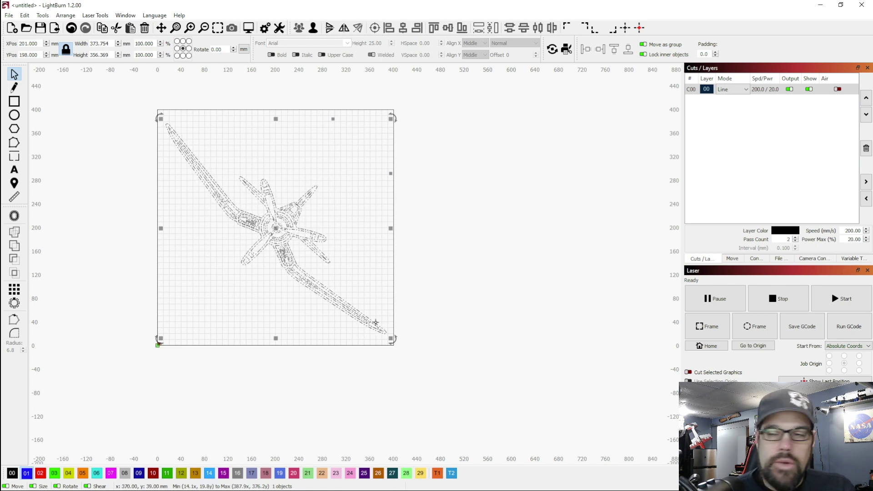
{"action": "left_click", "coordinate": [293, 148]}
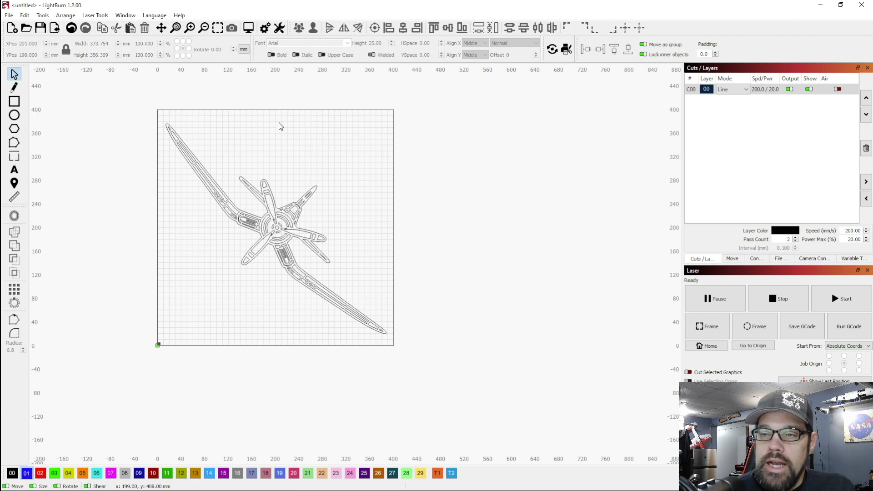
{"action": "left_click", "coordinate": [70, 29]}
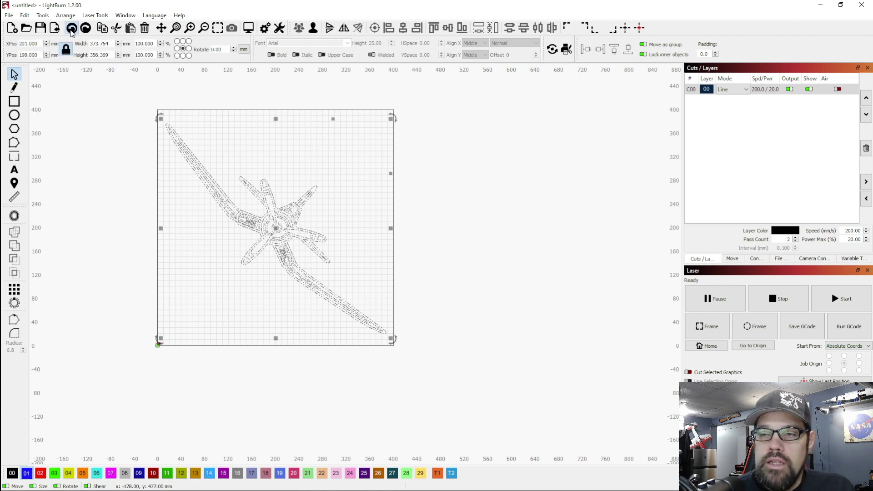
{"action": "left_click", "coordinate": [71, 29]}
{"action": "left_click", "coordinate": [71, 29]}
{"action": "left_click", "coordinate": [71, 29]}
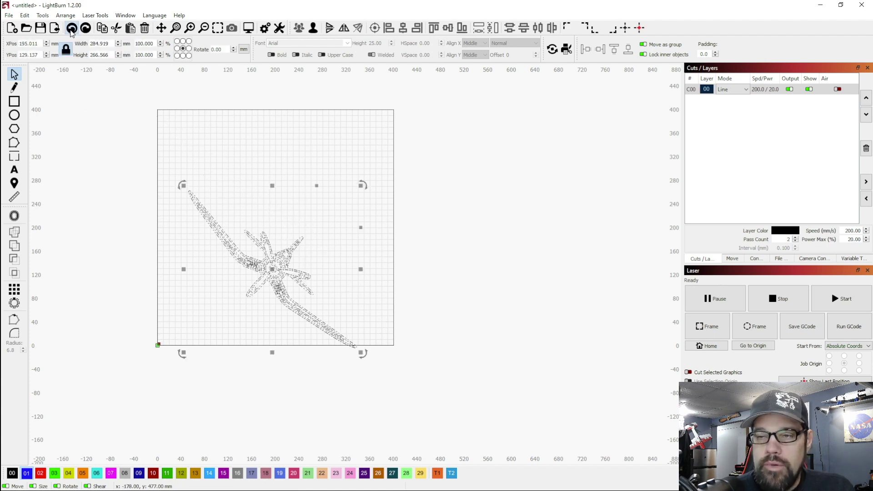
{"action": "left_click", "coordinate": [71, 28]}
{"action": "left_click", "coordinate": [238, 313]}
{"action": "scroll", "coordinate": [237, 313], "scroll_direction": "up", "scroll_amount": 2}
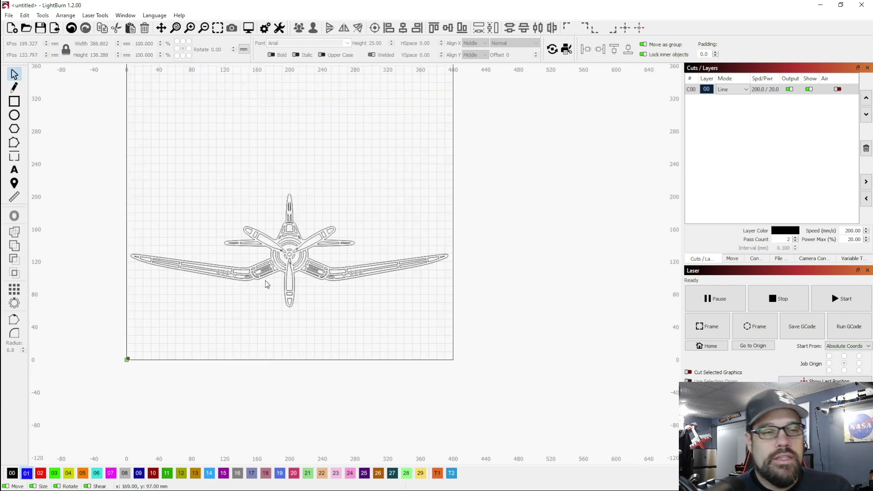
{"action": "scroll", "coordinate": [273, 301], "scroll_direction": "up", "scroll_amount": 3}
{"action": "scroll", "coordinate": [259, 286], "scroll_direction": "down", "scroll_amount": 2}
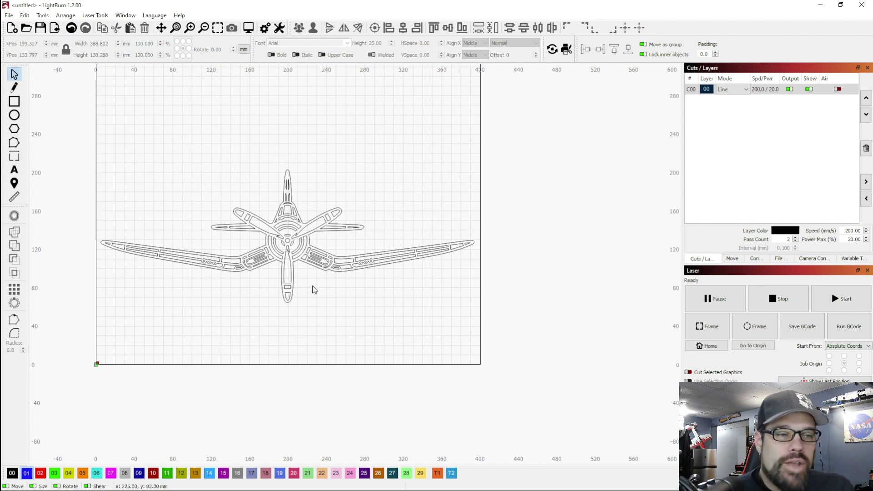
{"action": "scroll", "coordinate": [273, 273], "scroll_direction": "up", "scroll_amount": 9}
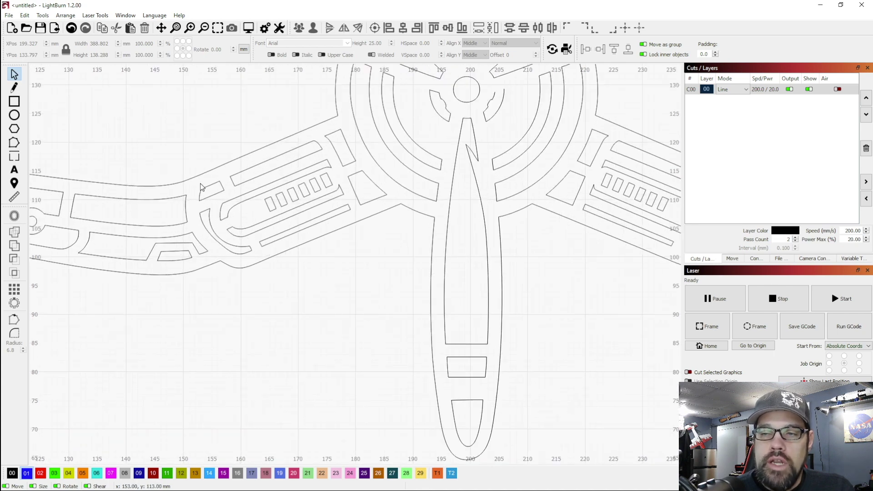
{"action": "scroll", "coordinate": [195, 178], "scroll_direction": "down", "scroll_amount": 8}
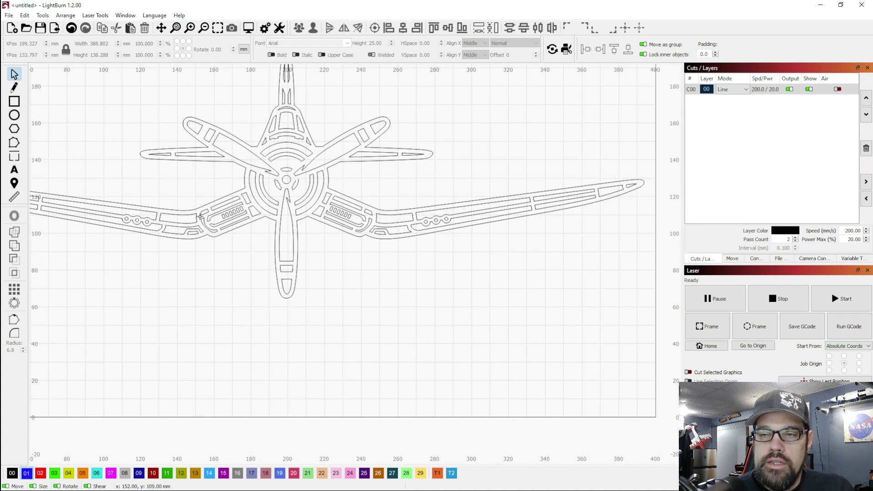
{"action": "scroll", "coordinate": [200, 216], "scroll_direction": "up", "scroll_amount": 1}
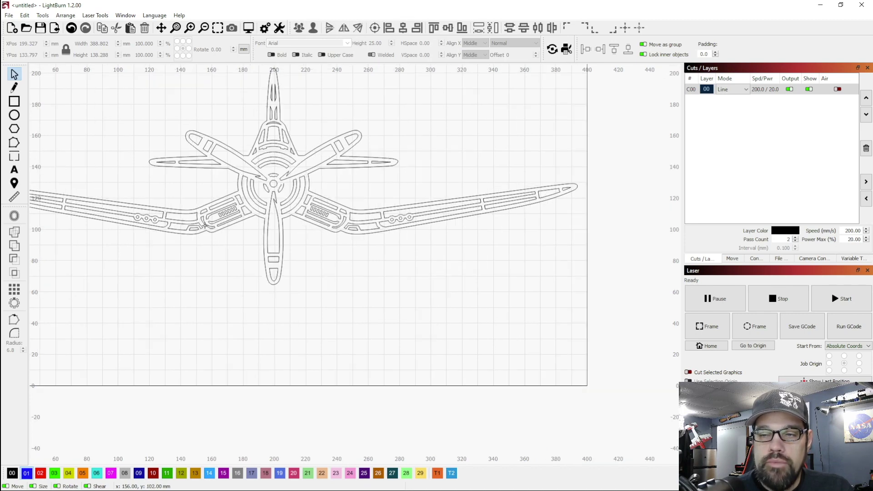
{"action": "scroll", "coordinate": [202, 254], "scroll_direction": "down", "scroll_amount": 2}
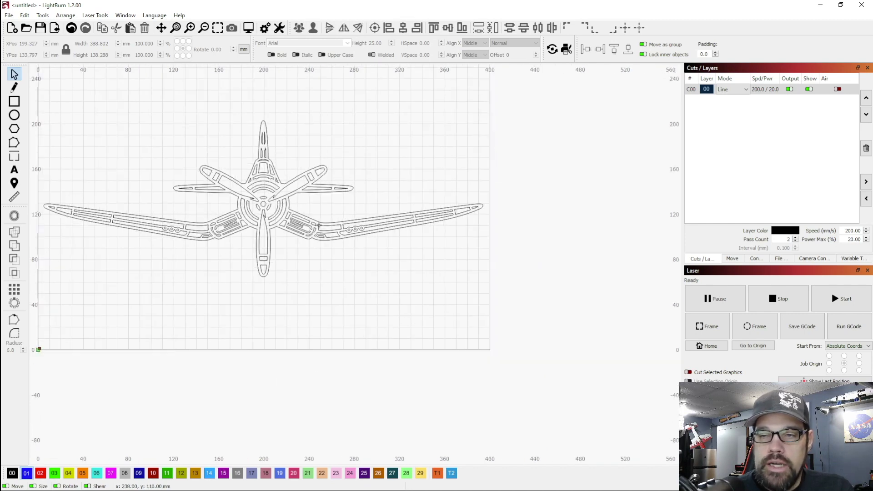
{"action": "scroll", "coordinate": [214, 255], "scroll_direction": "up", "scroll_amount": 2}
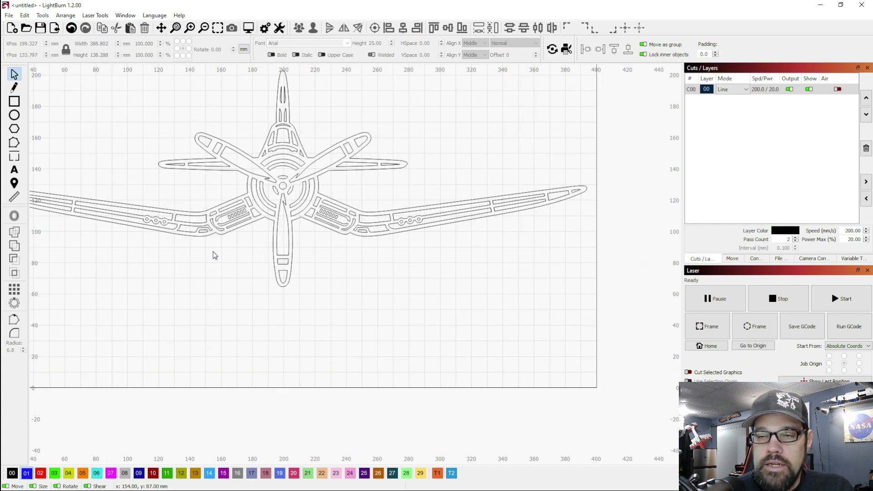
{"action": "scroll", "coordinate": [228, 228], "scroll_direction": "down", "scroll_amount": 1}
{"action": "scroll", "coordinate": [215, 244], "scroll_direction": "up", "scroll_amount": 5}
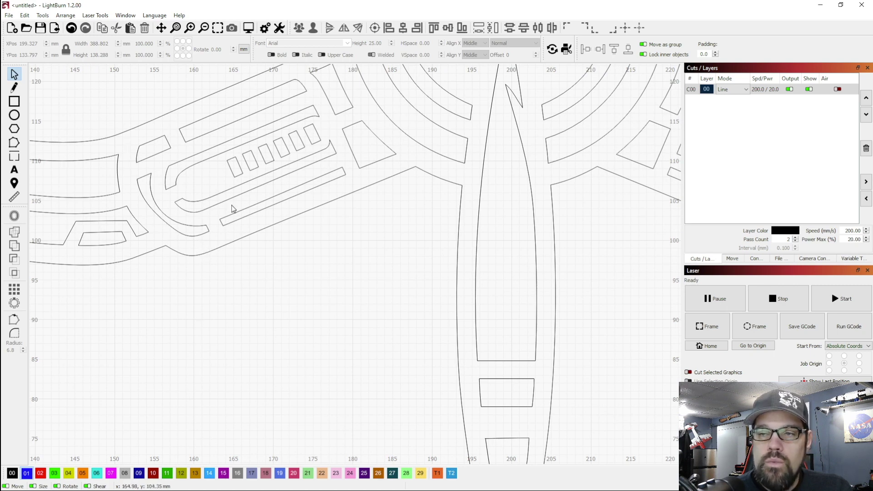
{"action": "scroll", "coordinate": [276, 255], "scroll_direction": "down", "scroll_amount": 4}
{"action": "scroll", "coordinate": [276, 254], "scroll_direction": "down", "scroll_amount": 5}
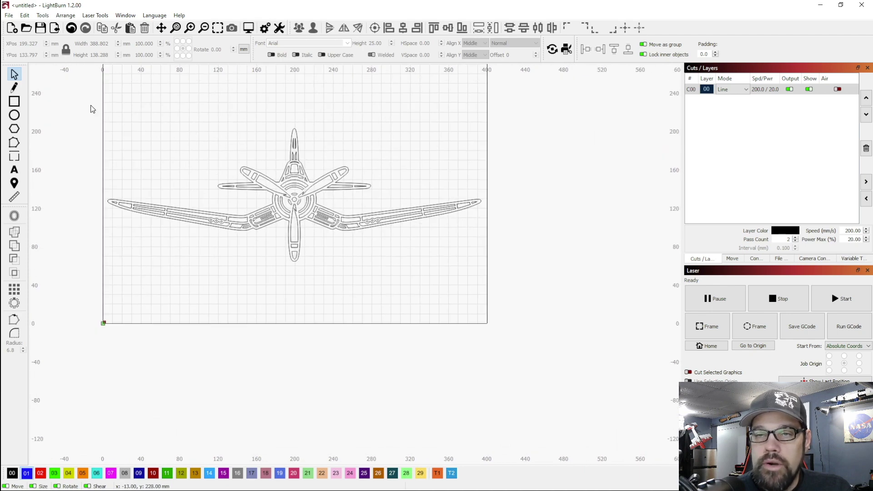
{"action": "left_click_drag", "start_coordinate": [90, 107], "coordinate": [539, 283]}
Deselect the plane and draw an ellipse over the left wing-root vent slots.
{"action": "right_click", "coordinate": [302, 212]}
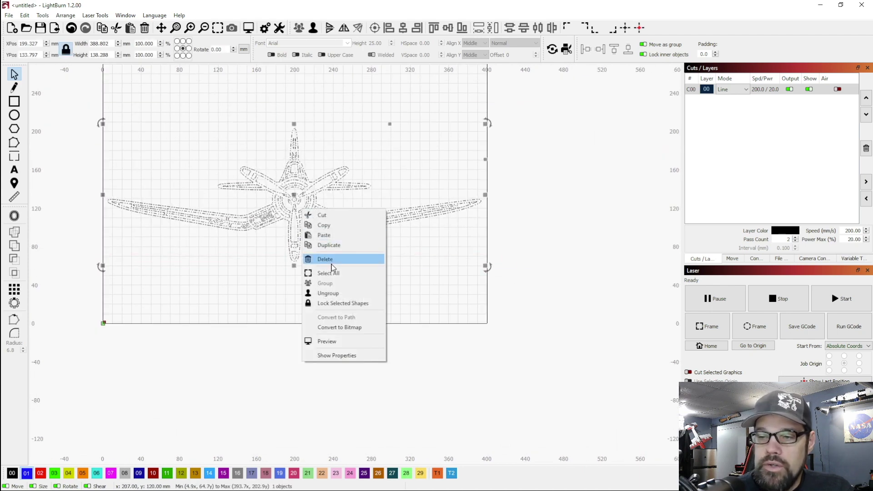
{"action": "left_click", "coordinate": [279, 277]}
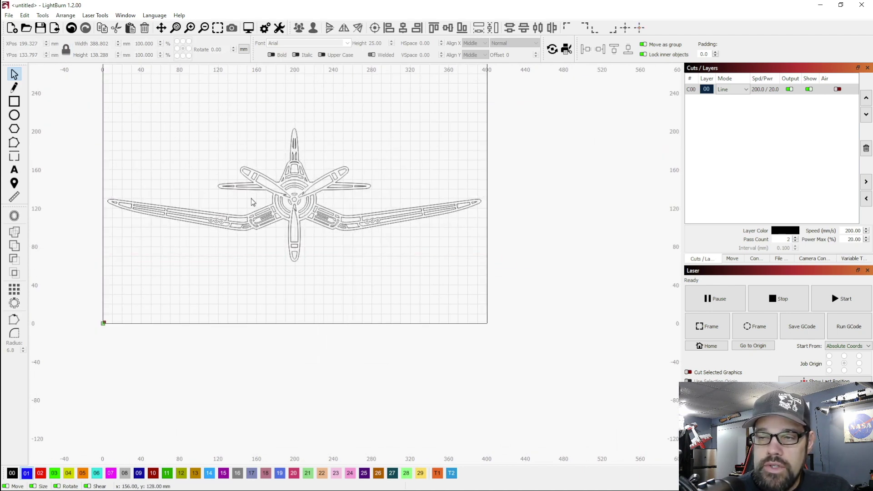
{"action": "scroll", "coordinate": [256, 216], "scroll_direction": "up", "scroll_amount": 6}
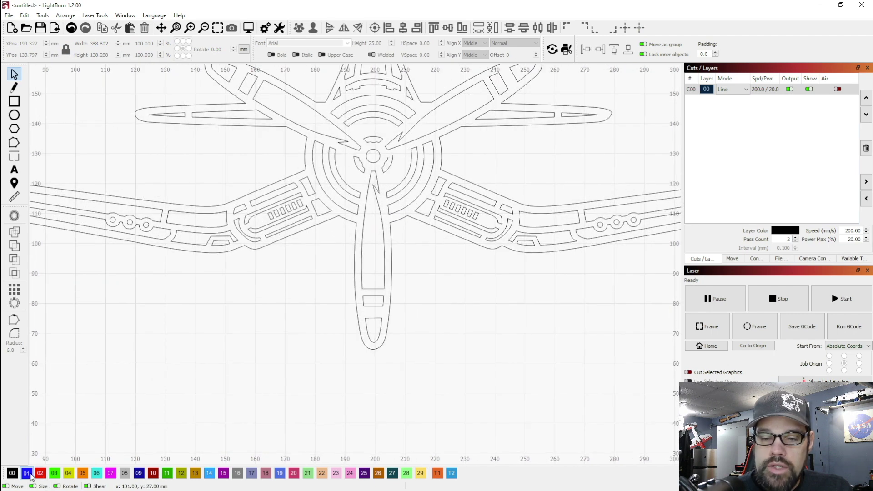
{"action": "scroll", "coordinate": [168, 360], "scroll_direction": "down", "scroll_amount": 3}
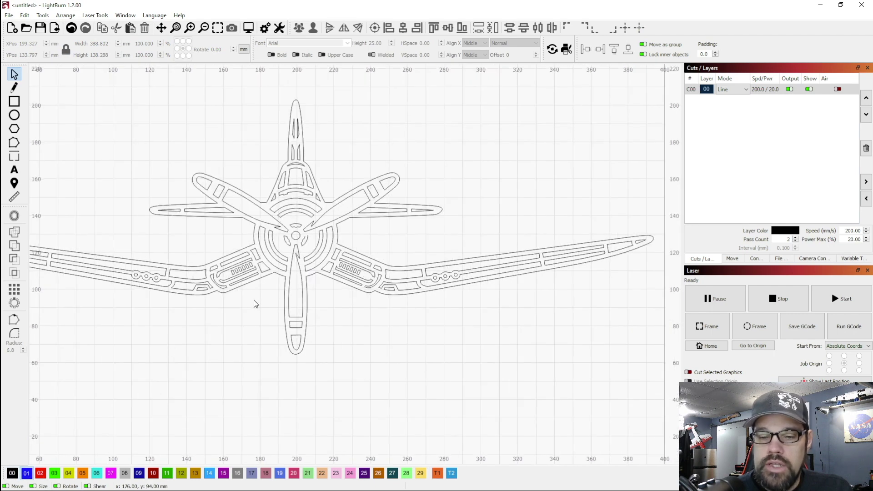
{"action": "scroll", "coordinate": [245, 298], "scroll_direction": "up", "scroll_amount": 5}
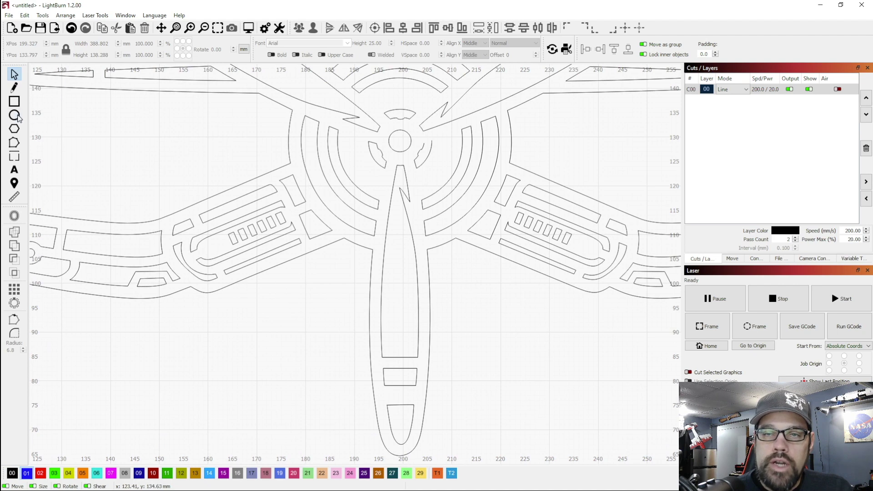
{"action": "left_click", "coordinate": [14, 115]}
{"action": "scroll", "coordinate": [237, 309], "scroll_direction": "up", "scroll_amount": 1}
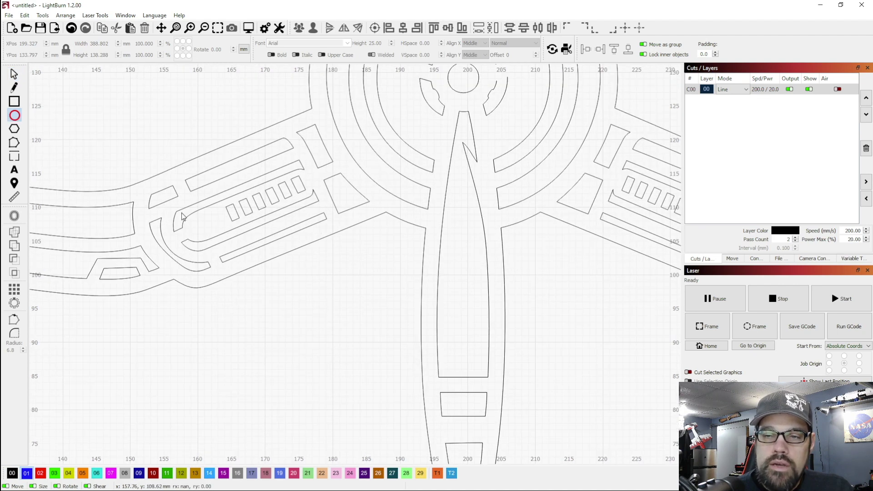
{"action": "left_click_drag", "start_coordinate": [138, 167], "coordinate": [278, 281]}
{"action": "scroll", "coordinate": [199, 287], "scroll_direction": "up", "scroll_amount": 3}
Adjust the ellipse's side and top handles to about 20.6 × 21.1 mm.
{"action": "left_click", "coordinate": [14, 74]}
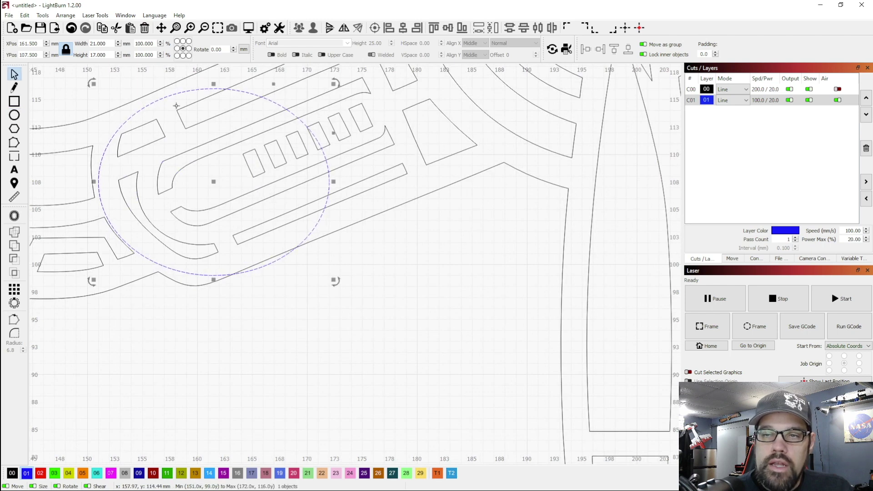
{"action": "left_click_drag", "start_coordinate": [93, 82], "coordinate": [104, 92]}
{"action": "left_click_drag", "start_coordinate": [220, 94], "coordinate": [221, 75]}
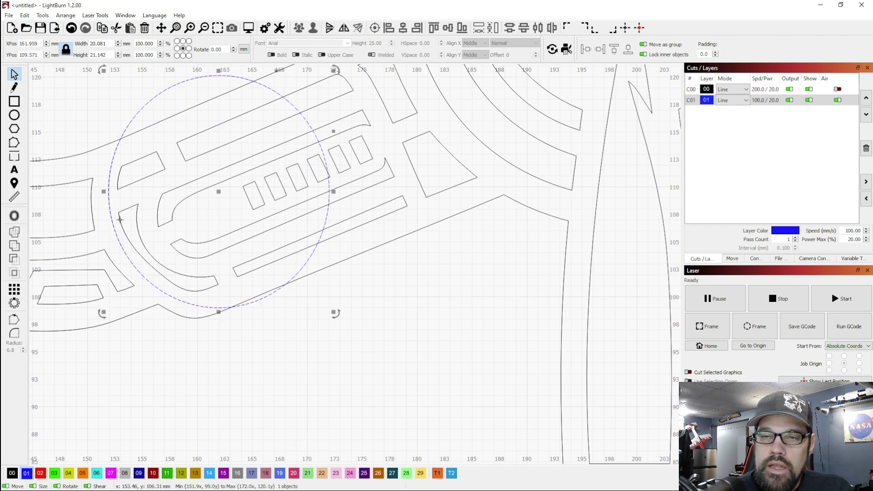
{"action": "mouse_move", "coordinate": [103, 313]}
{"action": "left_mouse_down"}
{"action": "mouse_move", "coordinate": [111, 305]}
{"action": "mouse_move", "coordinate": [103, 313]}
{"action": "left_mouse_up"}
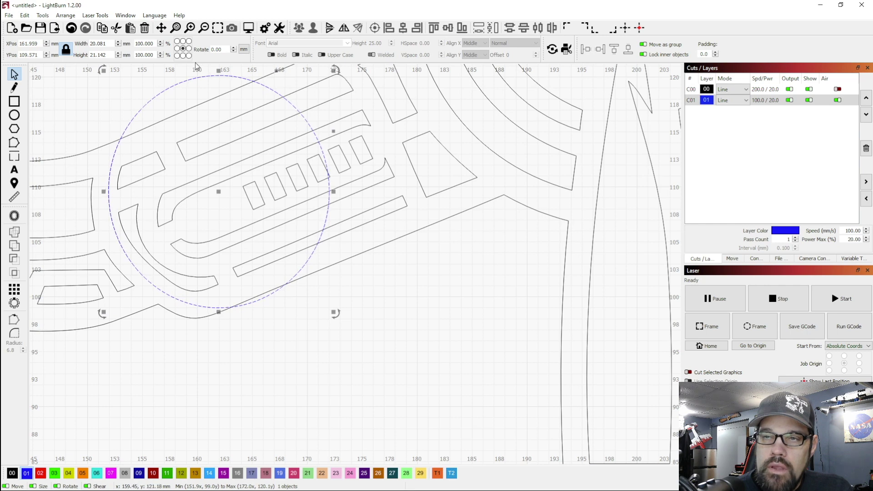
{"action": "scroll", "coordinate": [222, 321], "scroll_direction": "down", "scroll_amount": 2}
{"action": "scroll", "coordinate": [224, 324], "scroll_direction": "up", "scroll_amount": 2}
{"action": "scroll", "coordinate": [182, 237], "scroll_direction": "up", "scroll_amount": 2}
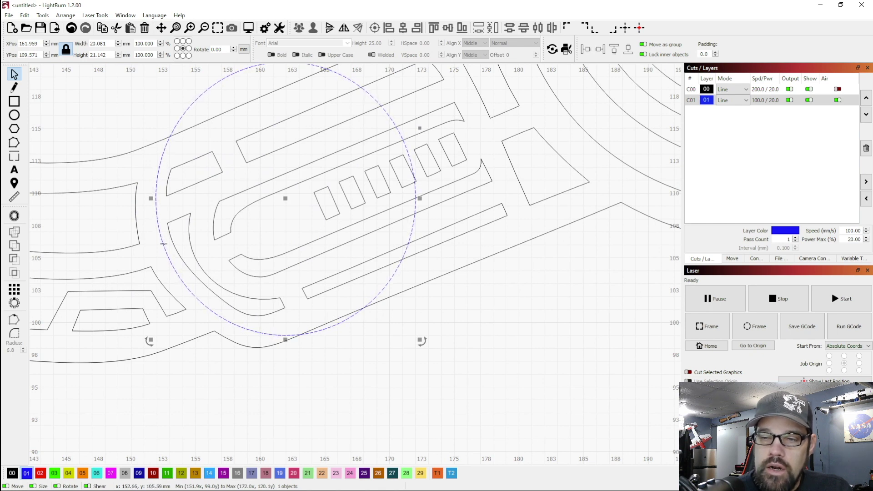
{"action": "left_click_drag", "start_coordinate": [152, 198], "coordinate": [147, 197]}
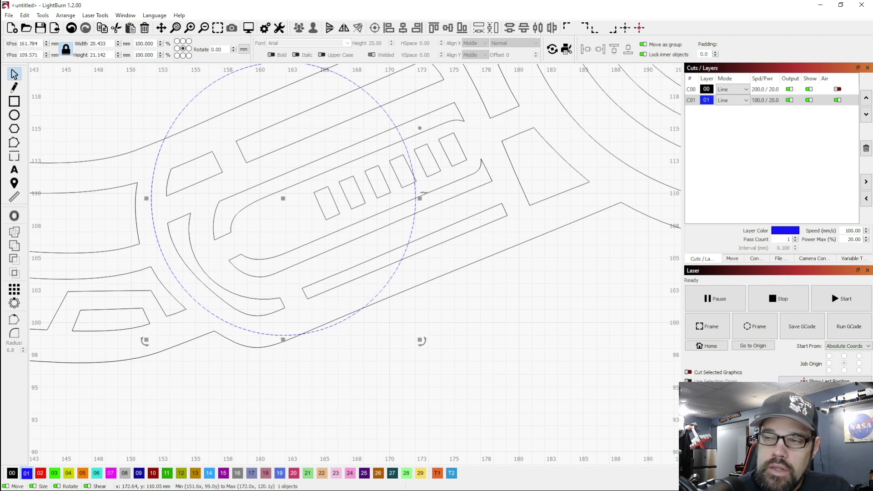
{"action": "left_click_drag", "start_coordinate": [422, 198], "coordinate": [425, 198]}
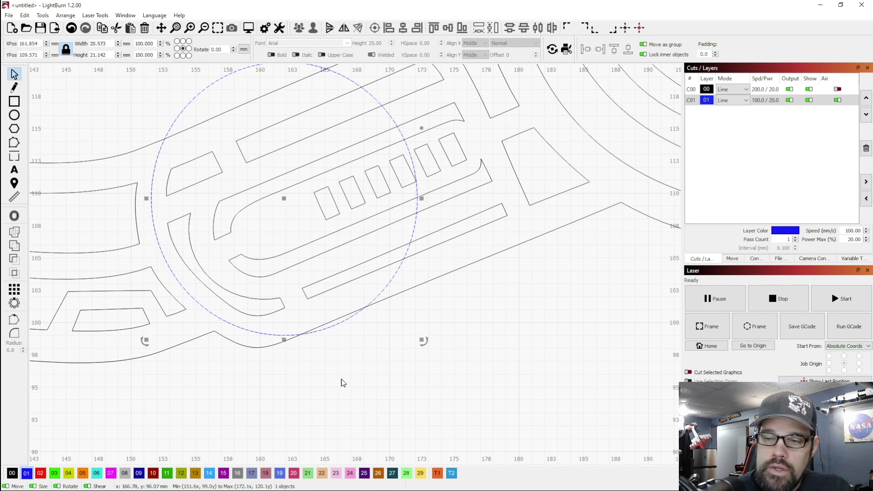
{"action": "scroll", "coordinate": [282, 337], "scroll_direction": "down", "scroll_amount": 2}
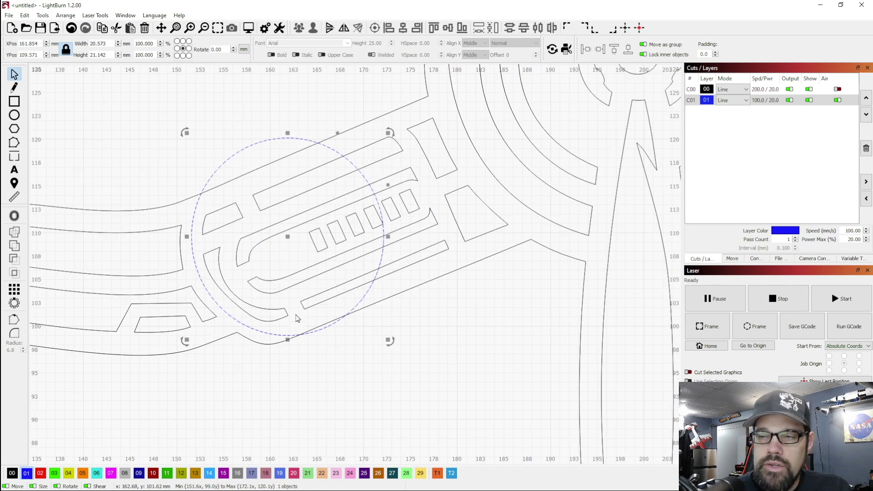
{"action": "scroll", "coordinate": [273, 274], "scroll_direction": "down", "scroll_amount": 1}
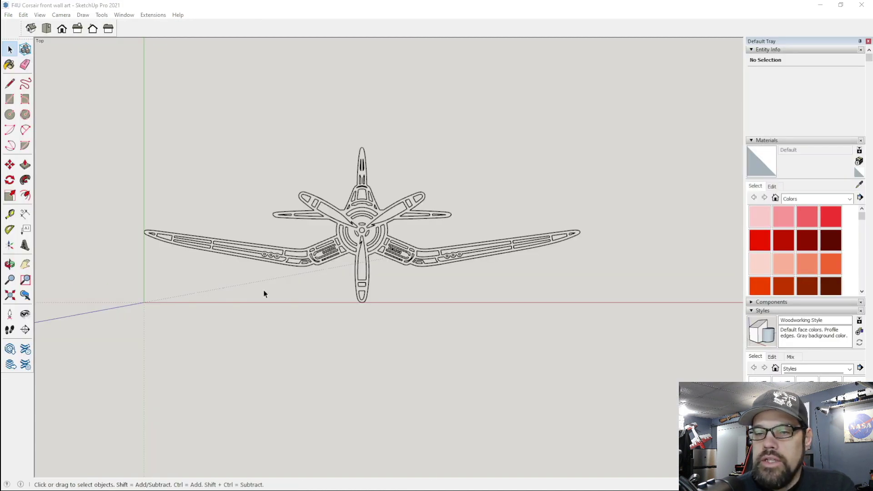
Zoom around the Corsair's front-view outline in SketchUp and pick the Tape Measure tool.
{"action": "scroll", "coordinate": [373, 213], "scroll_direction": "up", "scroll_amount": 3}
{"action": "scroll", "coordinate": [378, 216], "scroll_direction": "down", "scroll_amount": 3}
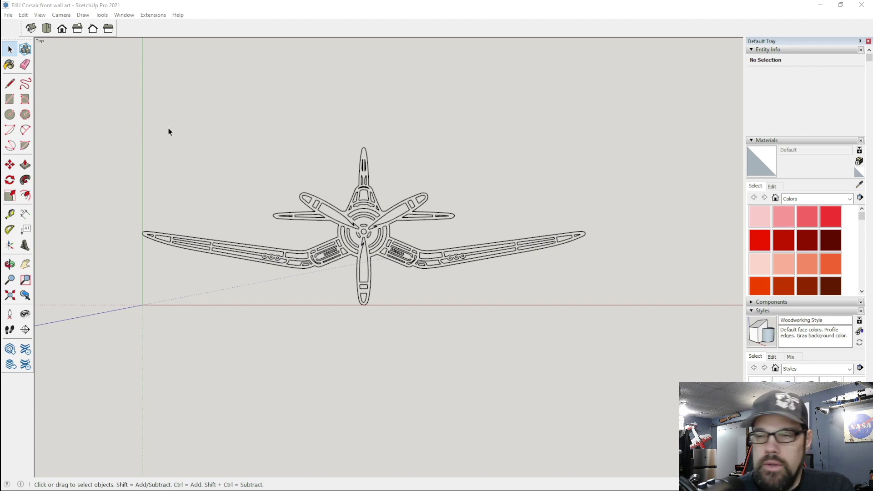
{"action": "scroll", "coordinate": [392, 220], "scroll_direction": "up", "scroll_amount": 2}
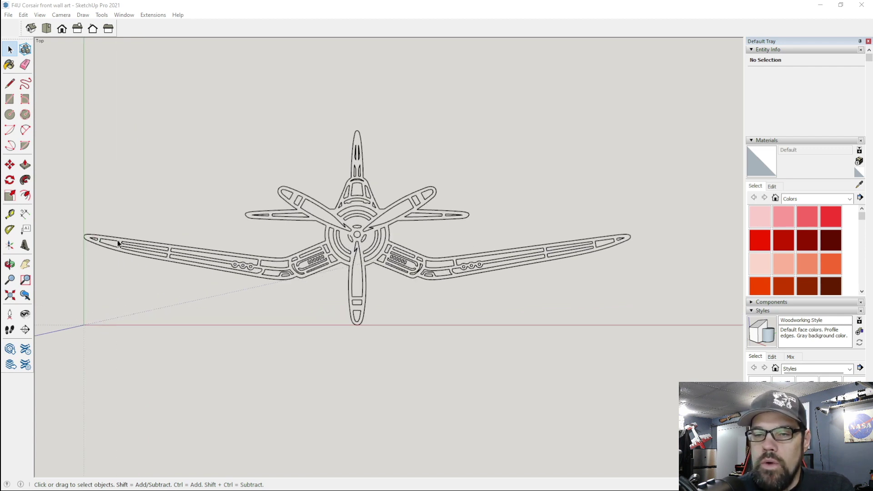
{"action": "scroll", "coordinate": [169, 248], "scroll_direction": "up", "scroll_amount": 1}
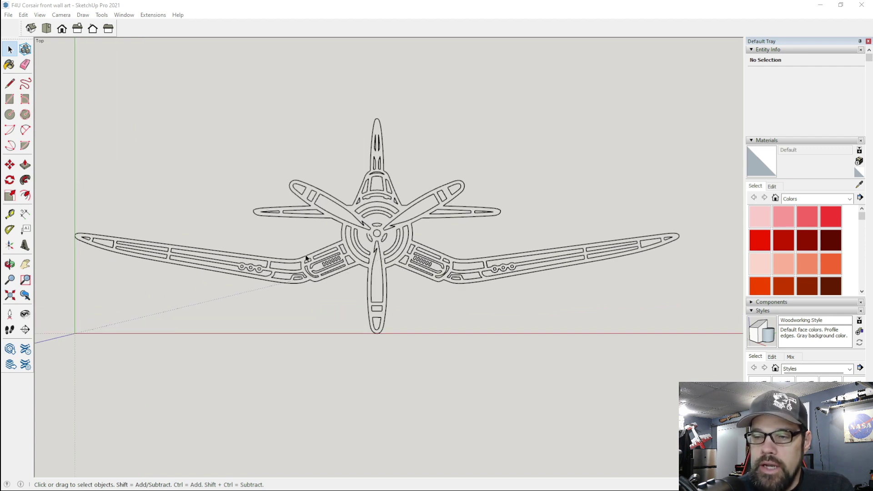
{"action": "scroll", "coordinate": [177, 268], "scroll_direction": "down", "scroll_amount": 1}
{"action": "scroll", "coordinate": [381, 221], "scroll_direction": "down", "scroll_amount": 2}
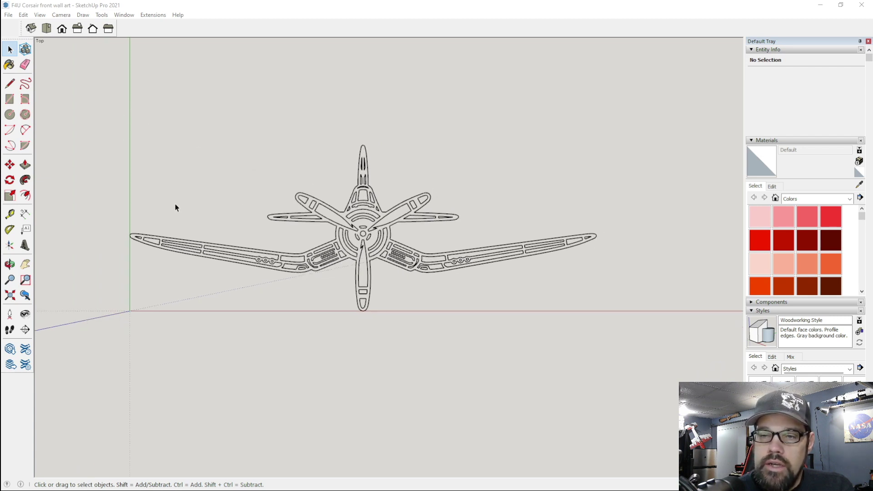
{"action": "scroll", "coordinate": [315, 167], "scroll_direction": "up", "scroll_amount": 1}
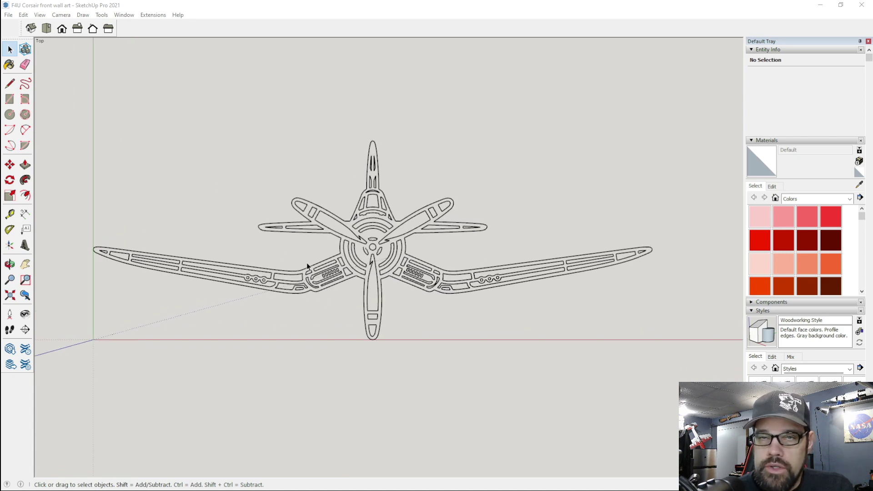
{"action": "scroll", "coordinate": [318, 294], "scroll_direction": "up", "scroll_amount": 3}
{"action": "scroll", "coordinate": [254, 219], "scroll_direction": "down", "scroll_amount": 4}
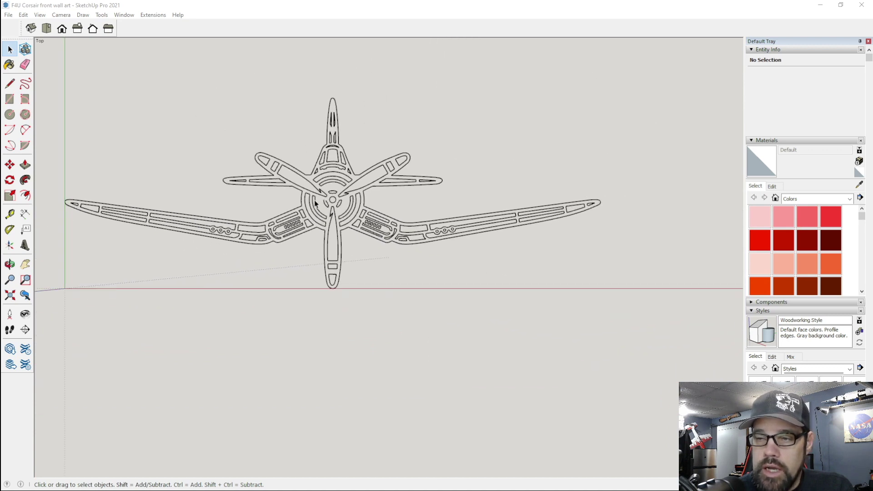
{"action": "scroll", "coordinate": [324, 180], "scroll_direction": "down", "scroll_amount": 1}
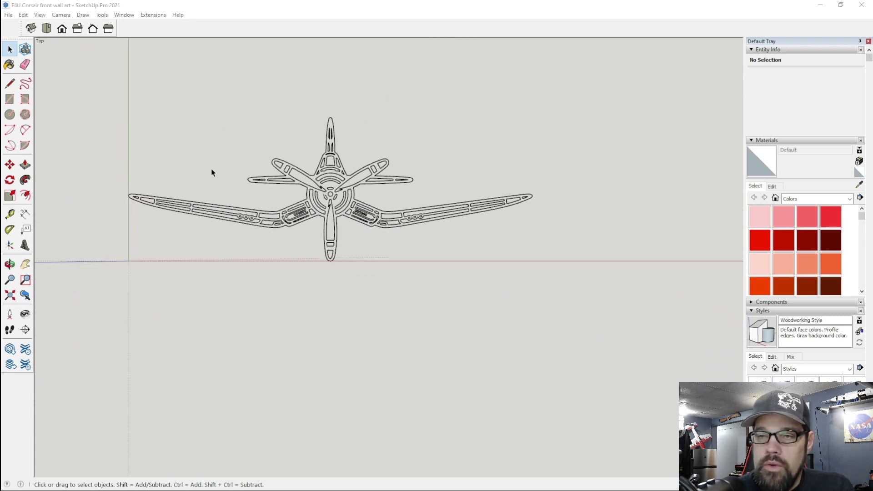
{"action": "left_click", "coordinate": [10, 214]}
Measure wingtip to wingtip and resize the whole model to a 36" wingspan.
{"action": "scroll", "coordinate": [169, 200], "scroll_direction": "up", "scroll_amount": 2}
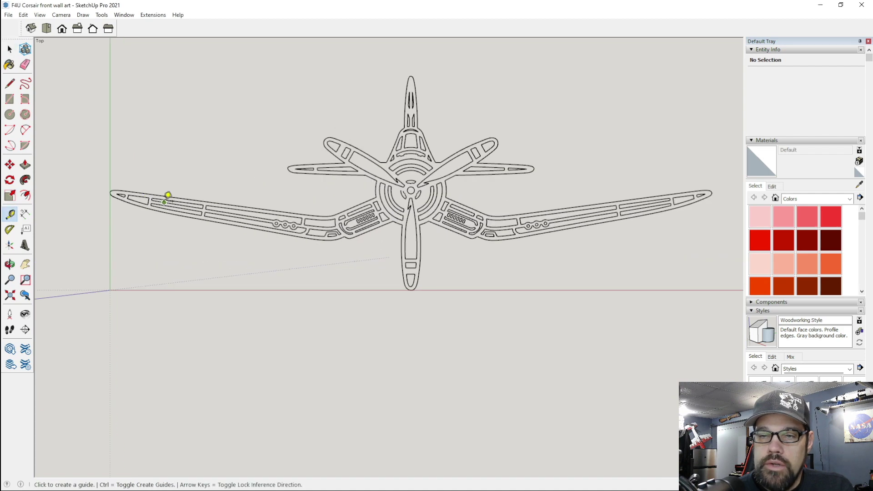
{"action": "scroll", "coordinate": [112, 189], "scroll_direction": "up", "scroll_amount": 3}
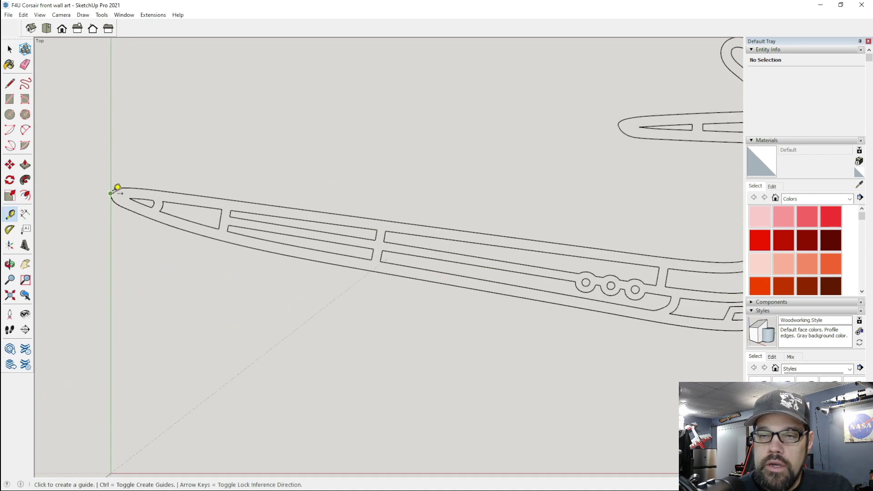
{"action": "left_click", "coordinate": [111, 193]}
{"action": "scroll", "coordinate": [114, 190], "scroll_direction": "down", "scroll_amount": 5}
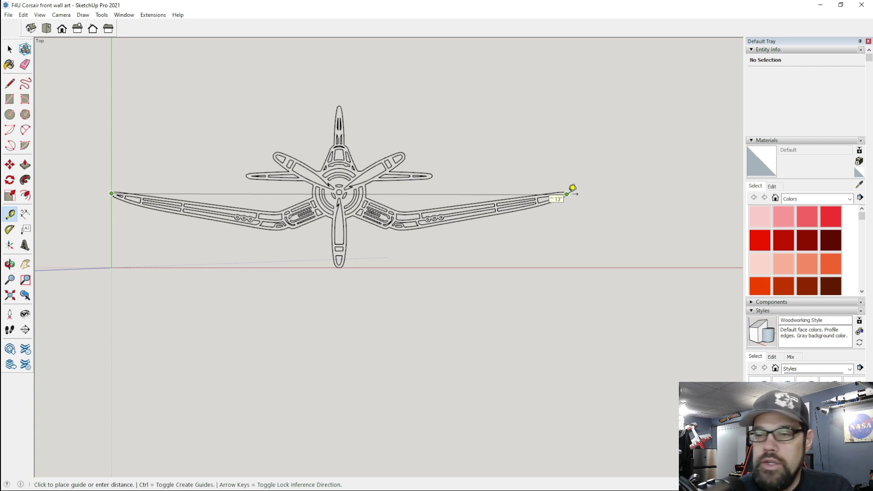
{"action": "left_click", "coordinate": [573, 192]}
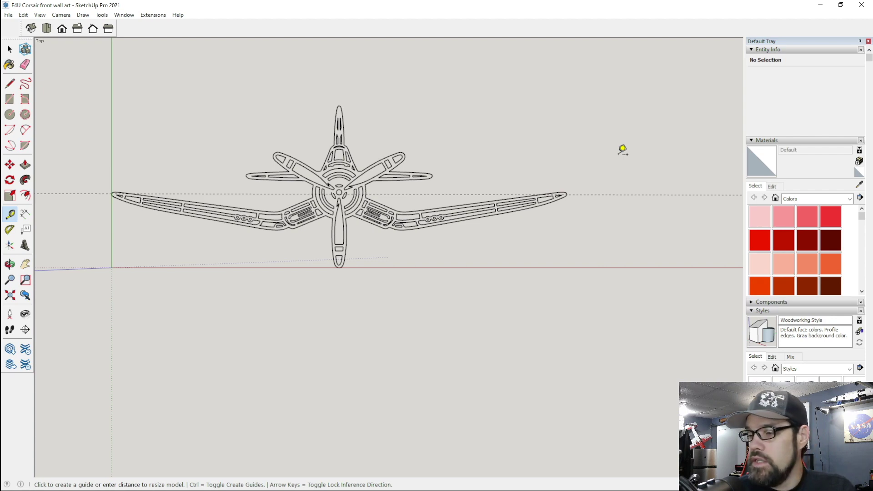
{"action": "key", "text": "Return"}
{"action": "left_click", "coordinate": [435, 269]}
{"action": "scroll", "coordinate": [411, 263], "scroll_direction": "down", "scroll_amount": 10}
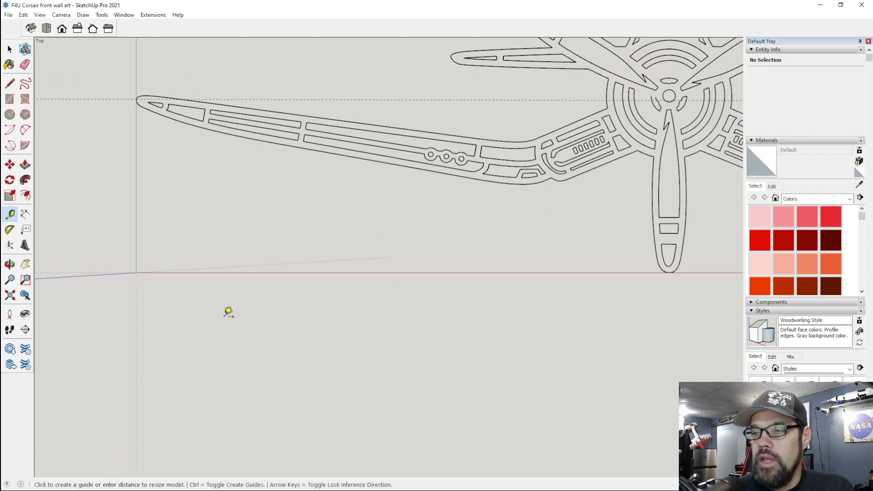
Delete the leftover guide line from the measurement.
{"action": "key", "text": "space"}
{"action": "left_click", "coordinate": [564, 250]}
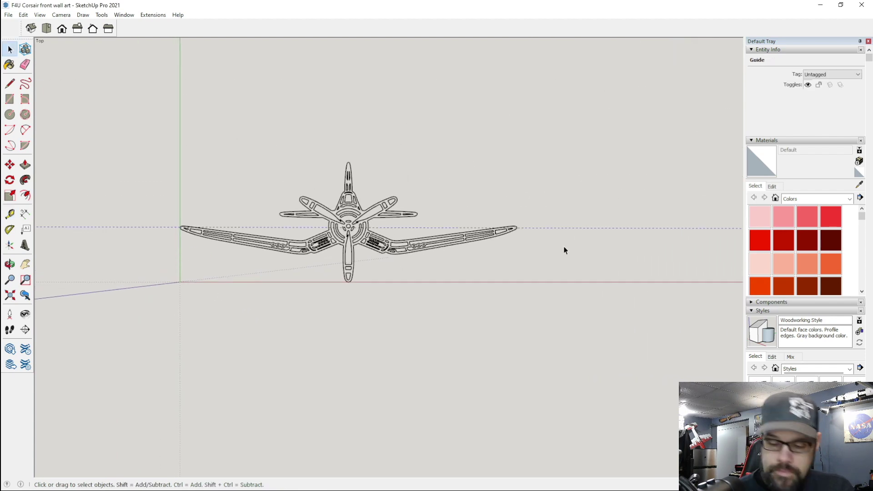
{"action": "key", "text": "Delete"}
{"action": "scroll", "coordinate": [563, 251], "scroll_direction": "up", "scroll_amount": 2}
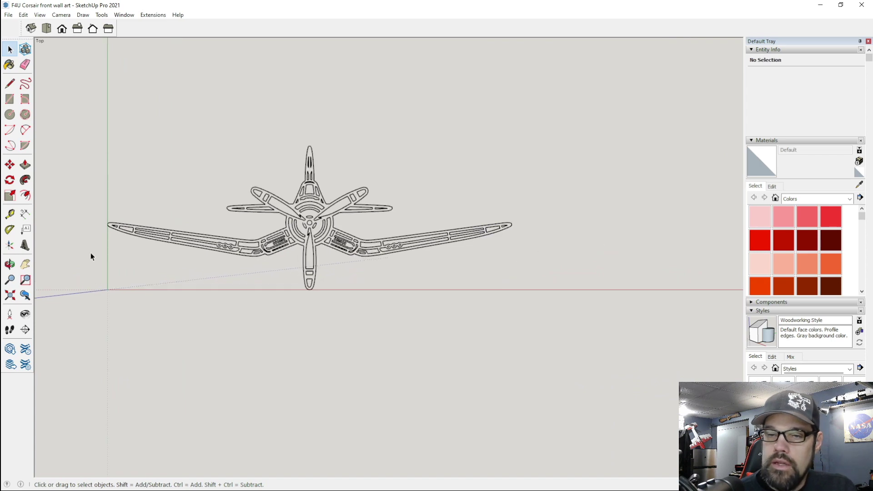
Dimension the wingspan to confirm 36", then delete that dimension.
{"action": "left_click", "coordinate": [25, 213]}
{"action": "scroll", "coordinate": [102, 225], "scroll_direction": "up", "scroll_amount": 4}
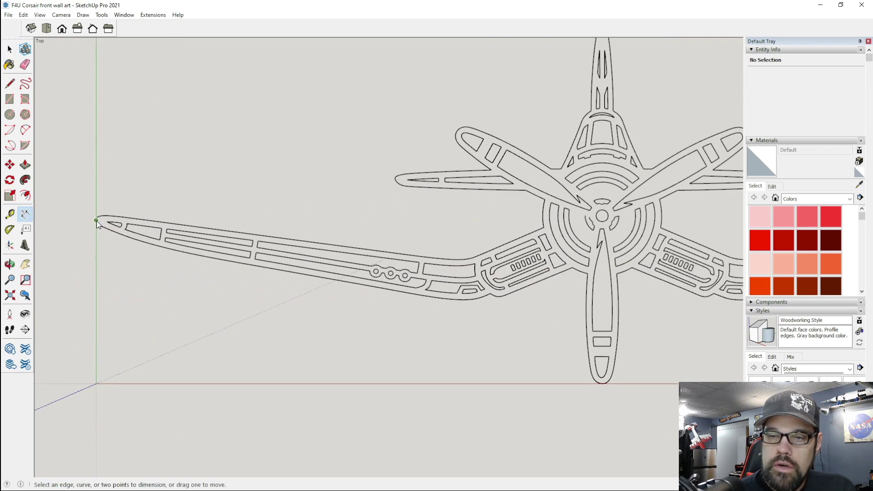
{"action": "left_click", "coordinate": [96, 218]}
{"action": "scroll", "coordinate": [97, 220], "scroll_direction": "down", "scroll_amount": 5}
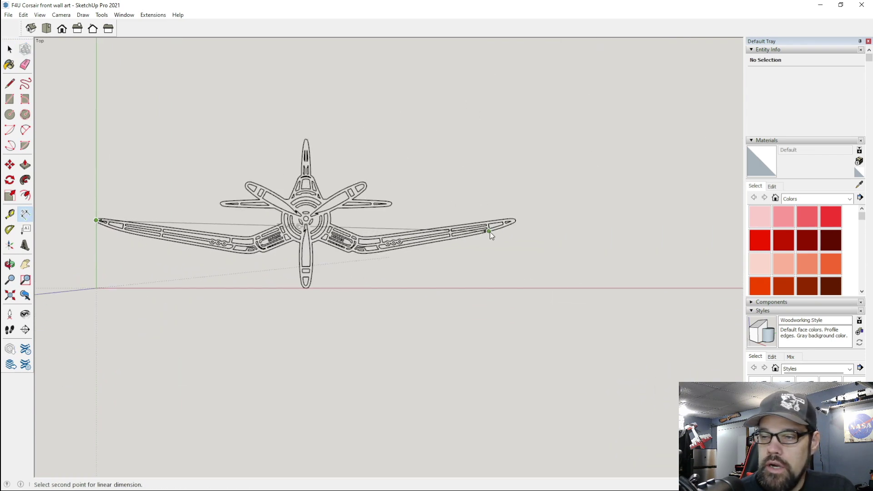
{"action": "left_click", "coordinate": [515, 220]}
{"action": "left_click", "coordinate": [523, 101]}
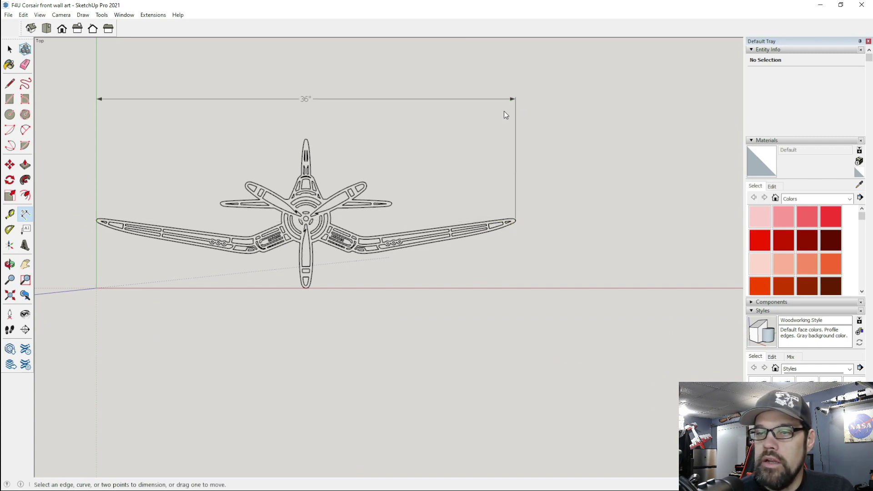
{"action": "left_click", "coordinate": [9, 49]}
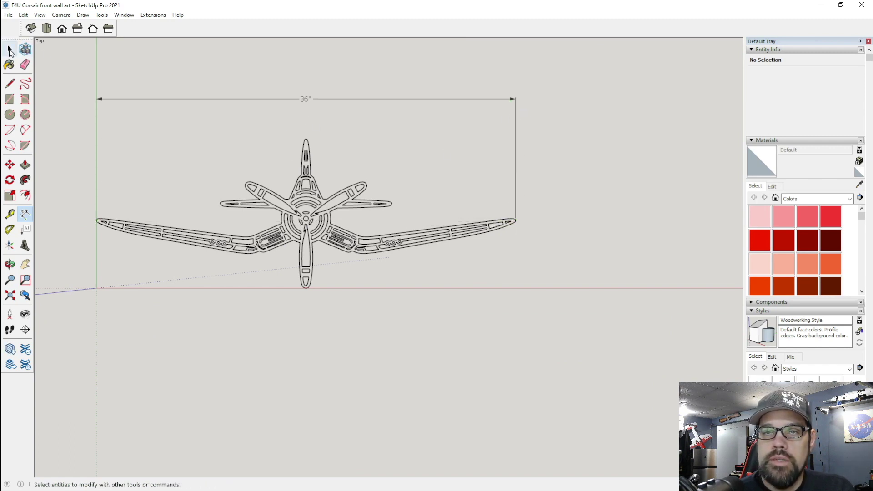
{"action": "left_click", "coordinate": [373, 99]}
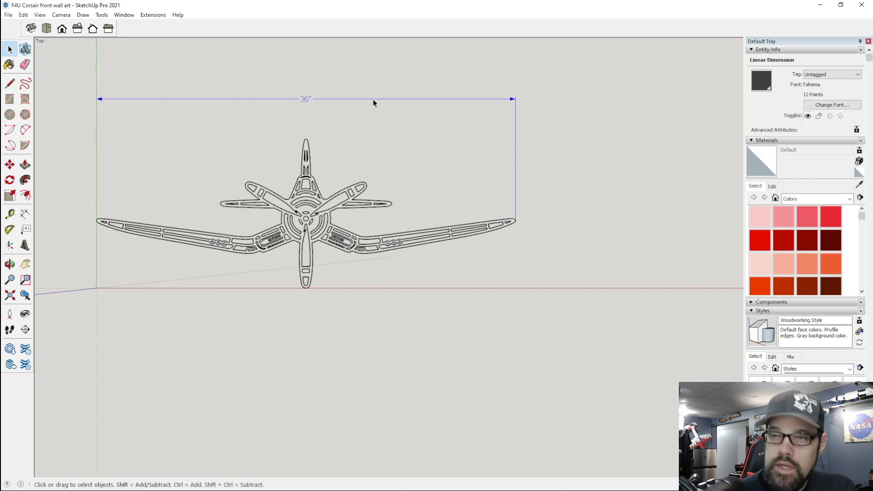
{"action": "key", "text": "Delete"}
{"action": "scroll", "coordinate": [281, 235], "scroll_direction": "up", "scroll_amount": 2}
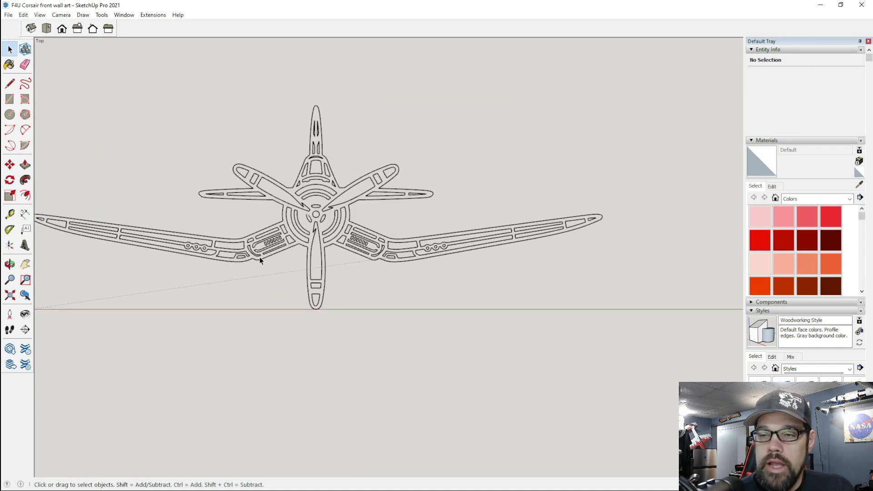
Window-select the whole plane outline and make it a group.
{"action": "scroll", "coordinate": [179, 277], "scroll_direction": "down", "scroll_amount": 2}
{"action": "left_click_drag", "start_coordinate": [117, 84], "coordinate": [599, 311]}
{"action": "right_click", "coordinate": [324, 197]}
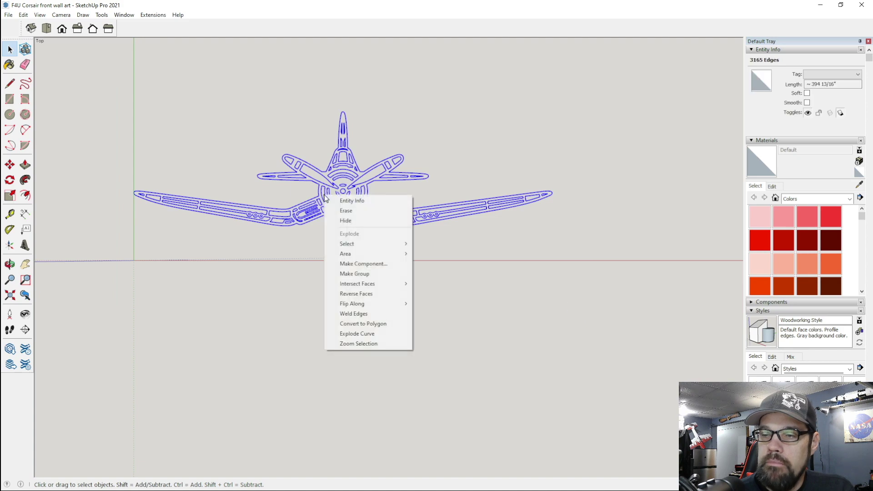
{"action": "left_click", "coordinate": [362, 273]}
{"action": "left_click", "coordinate": [285, 339]}
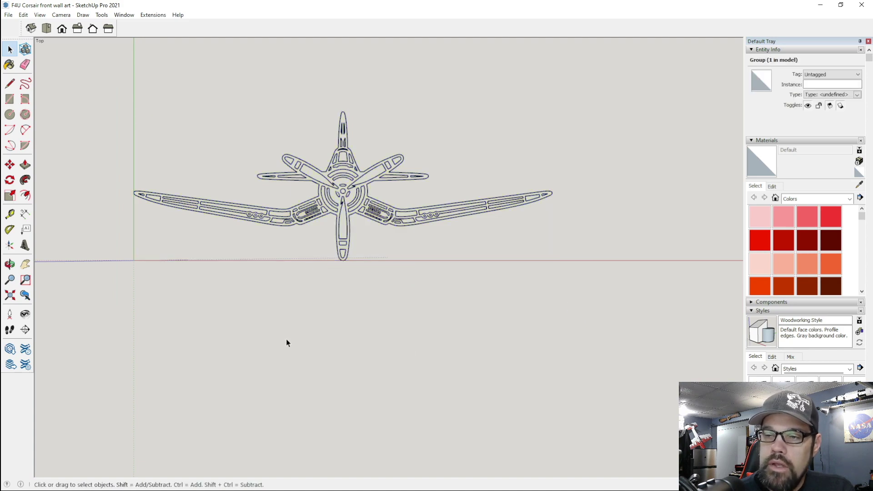
{"action": "scroll", "coordinate": [312, 224], "scroll_direction": "up", "scroll_amount": 5}
{"action": "scroll", "coordinate": [302, 234], "scroll_direction": "up", "scroll_amount": 2}
{"action": "scroll", "coordinate": [312, 210], "scroll_direction": "up", "scroll_amount": 3}
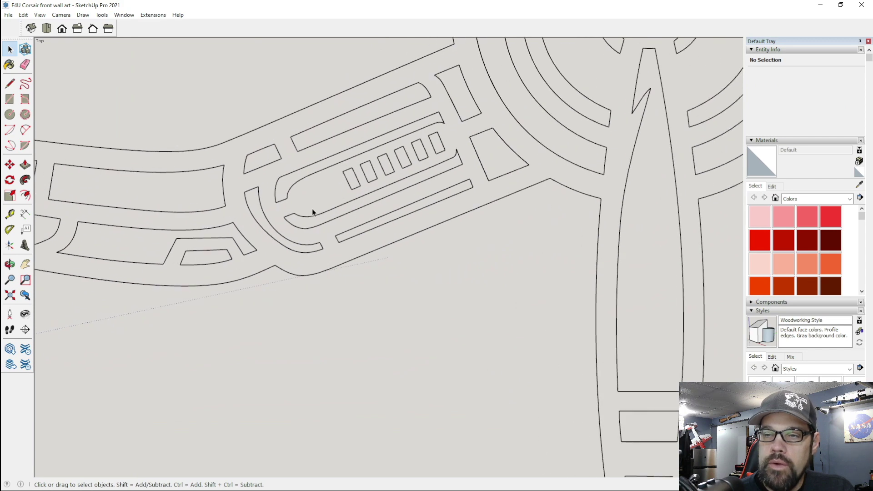
{"action": "scroll", "coordinate": [273, 166], "scroll_direction": "up", "scroll_amount": 2}
{"action": "scroll", "coordinate": [212, 213], "scroll_direction": "up", "scroll_amount": 2}
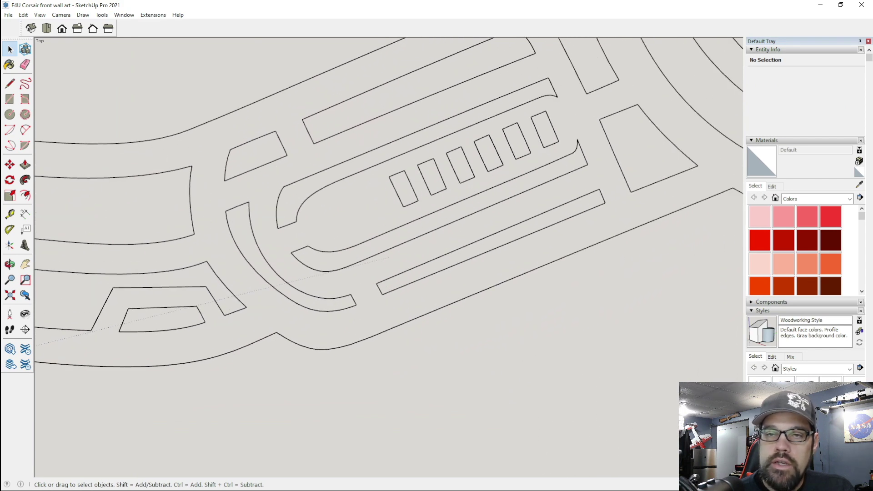
Draw two short cut lines across the left wing's upper and lower outer edges.
{"action": "left_click", "coordinate": [10, 83]}
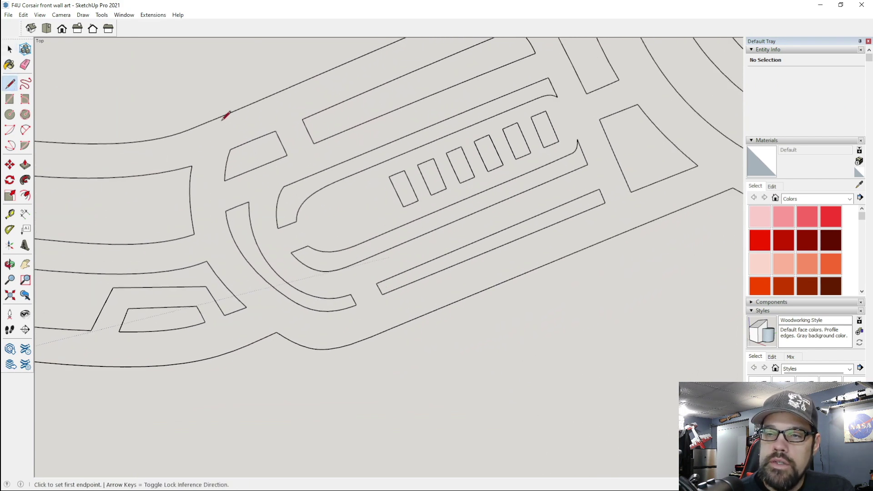
{"action": "left_click", "coordinate": [372, 337]}
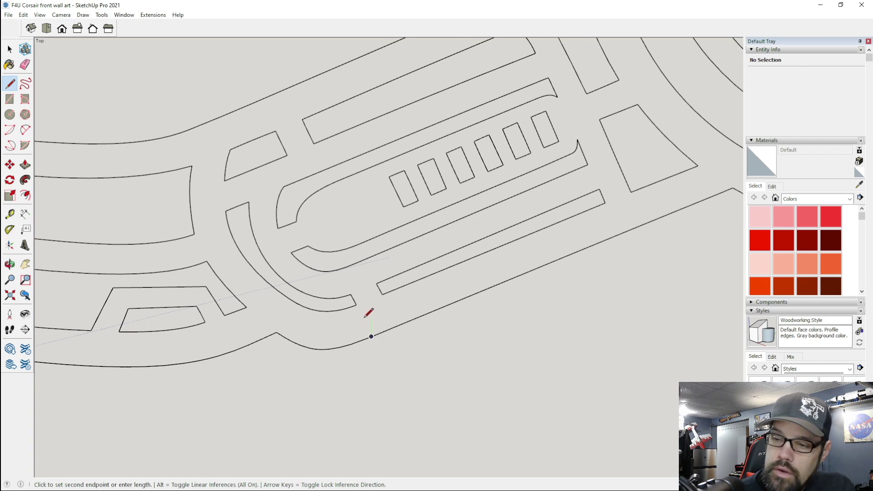
{"action": "key", "text": "Escape"}
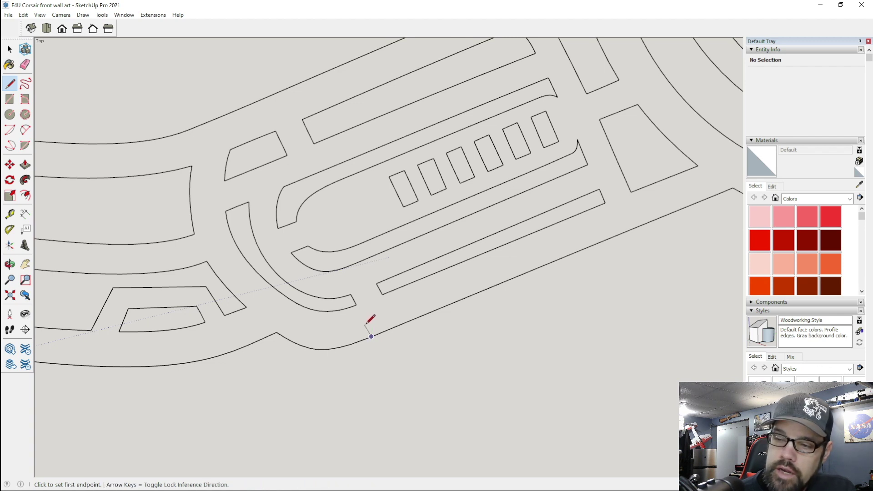
{"action": "left_click", "coordinate": [236, 110]}
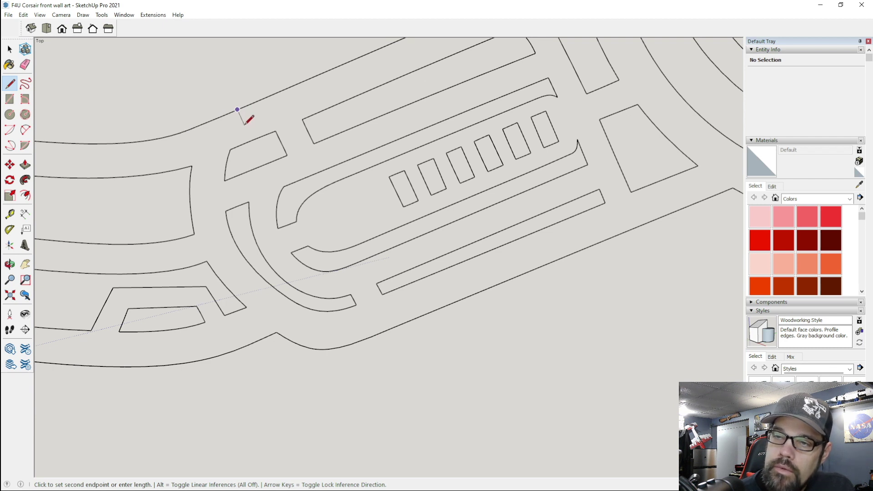
{"action": "key", "text": "Escape"}
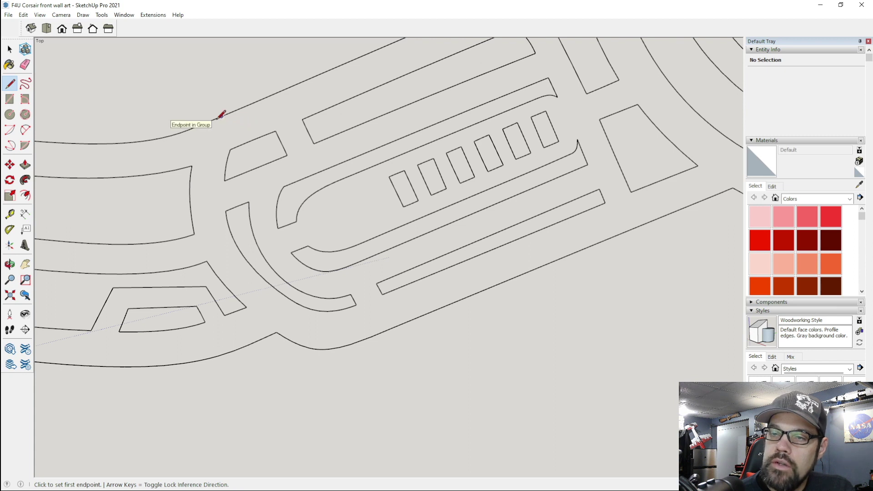
{"action": "left_click", "coordinate": [214, 118]}
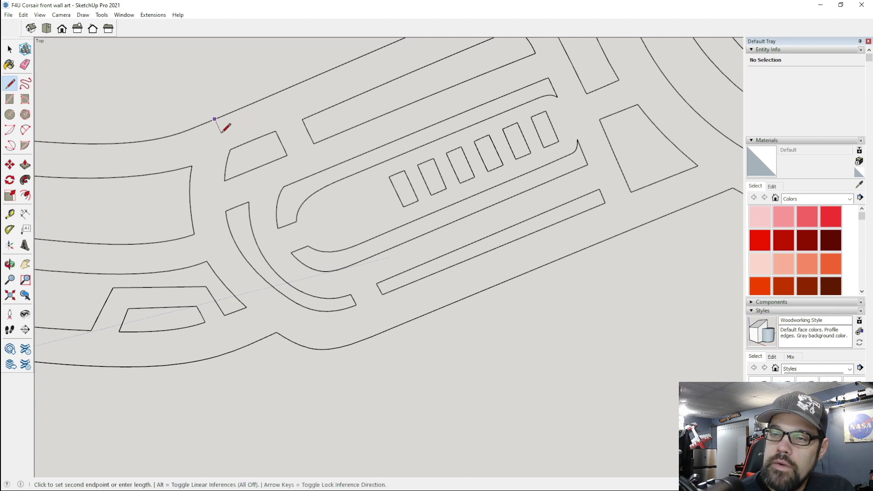
{"action": "left_click", "coordinate": [221, 133]}
{"action": "key", "text": "Escape"}
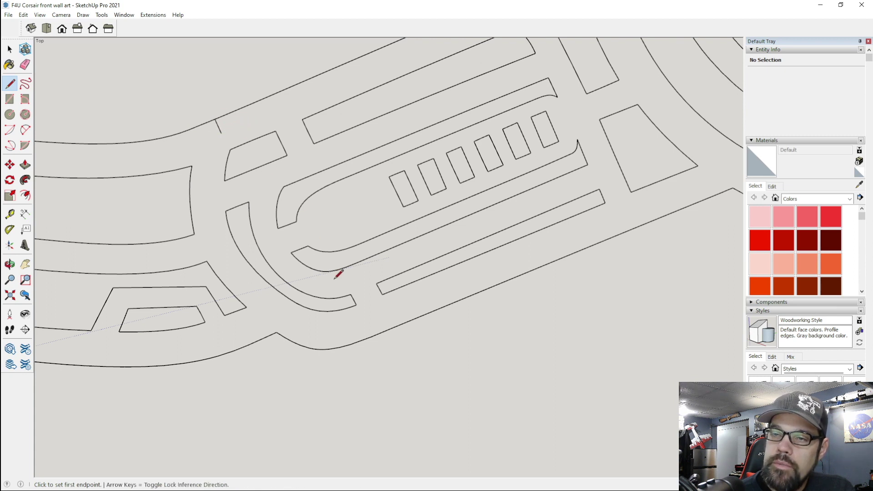
{"action": "left_click", "coordinate": [350, 344]}
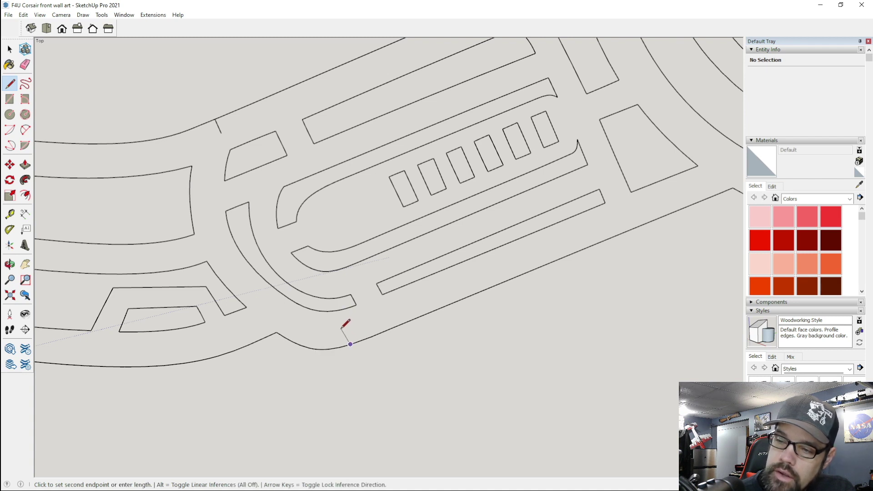
{"action": "left_click", "coordinate": [343, 331]}
{"action": "key", "text": "Escape"}
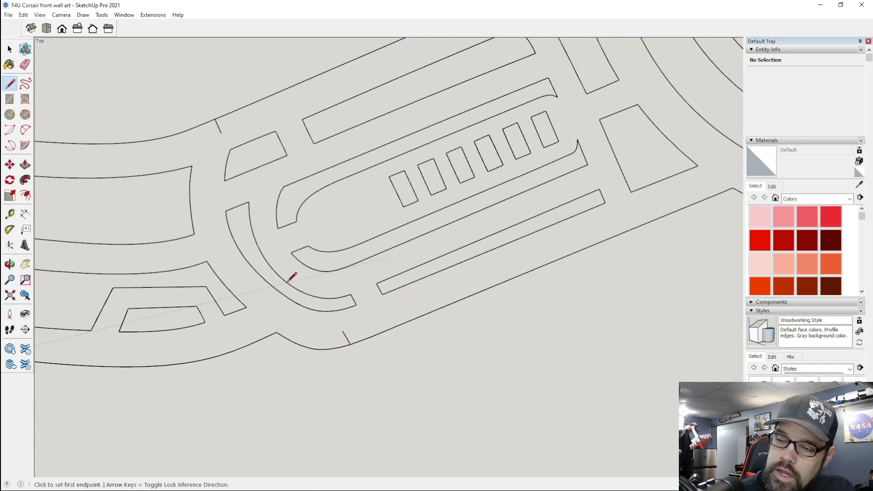
{"action": "left_click", "coordinate": [25, 130]}
Draw a three-point arc across the left wing root joining the two cut lines.
{"action": "left_click", "coordinate": [221, 134]}
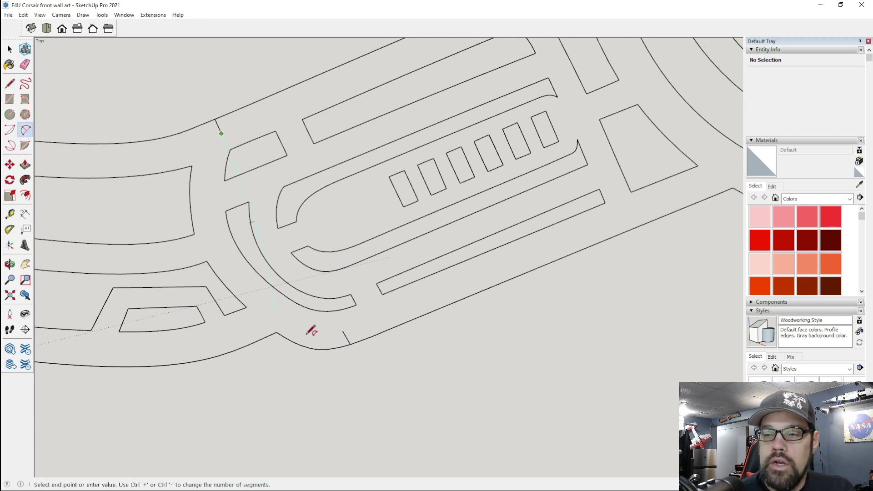
{"action": "left_click", "coordinate": [343, 331]}
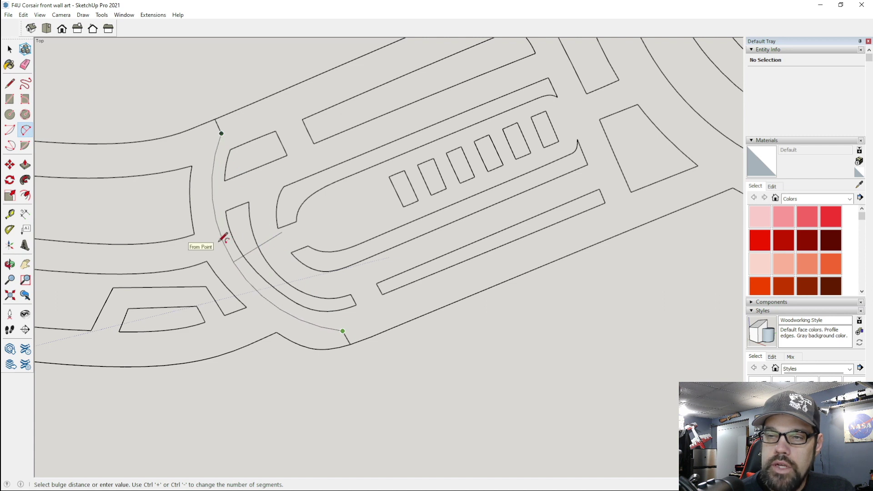
{"action": "key", "text": "Escape"}
{"action": "left_click", "coordinate": [160, 19]}
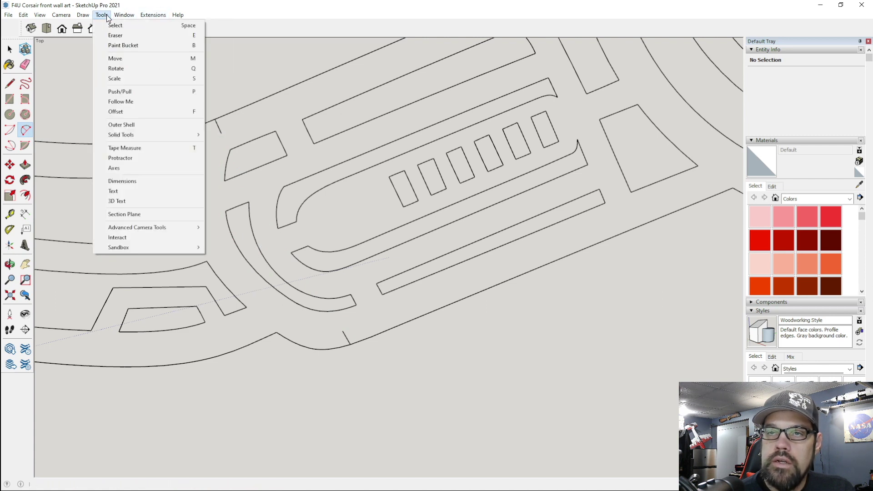
{"action": "left_click", "coordinate": [96, 60]}
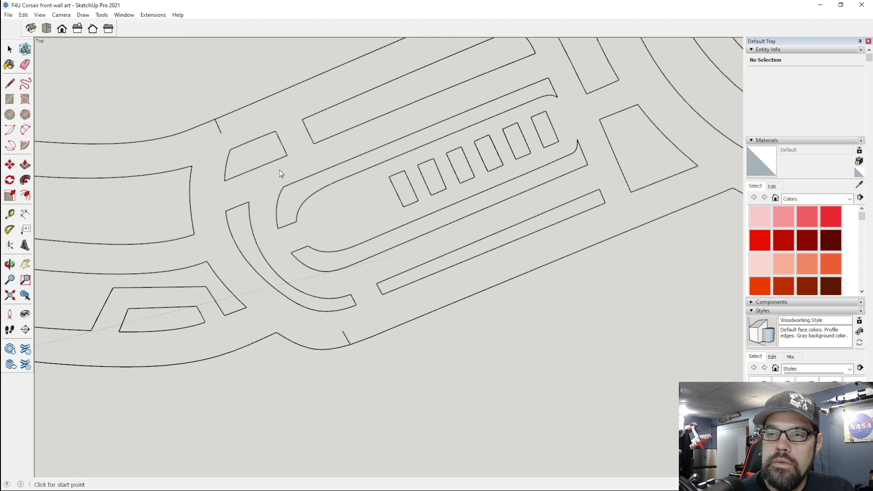
{"action": "left_click", "coordinate": [221, 134]}
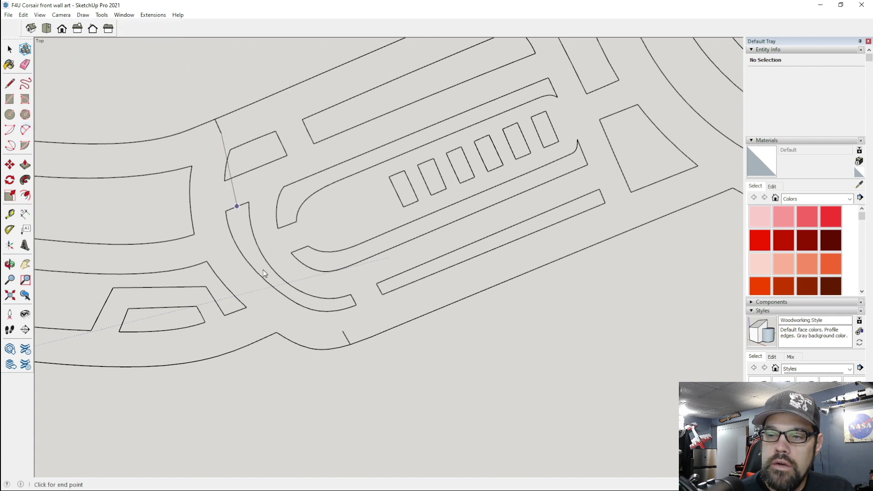
{"action": "left_click", "coordinate": [223, 251]}
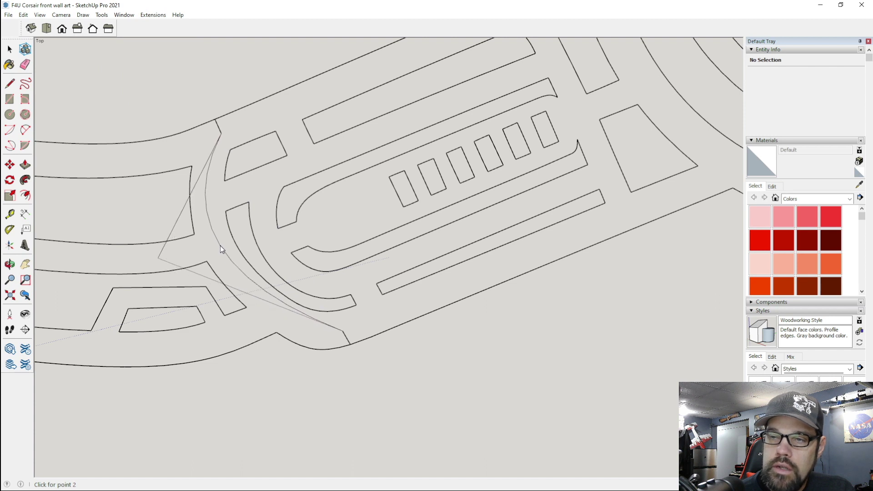
{"action": "left_click", "coordinate": [280, 313]}
{"action": "scroll", "coordinate": [123, 176], "scroll_direction": "down", "scroll_amount": 1}
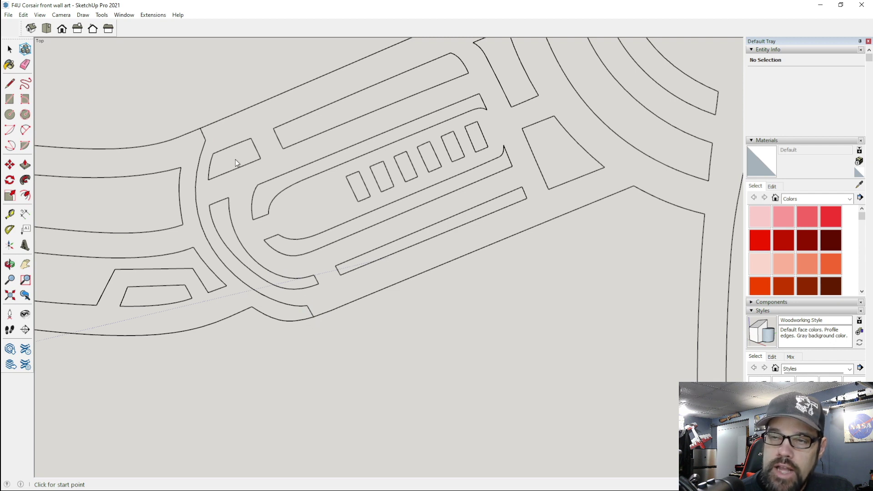
{"action": "scroll", "coordinate": [200, 134], "scroll_direction": "up", "scroll_amount": 1}
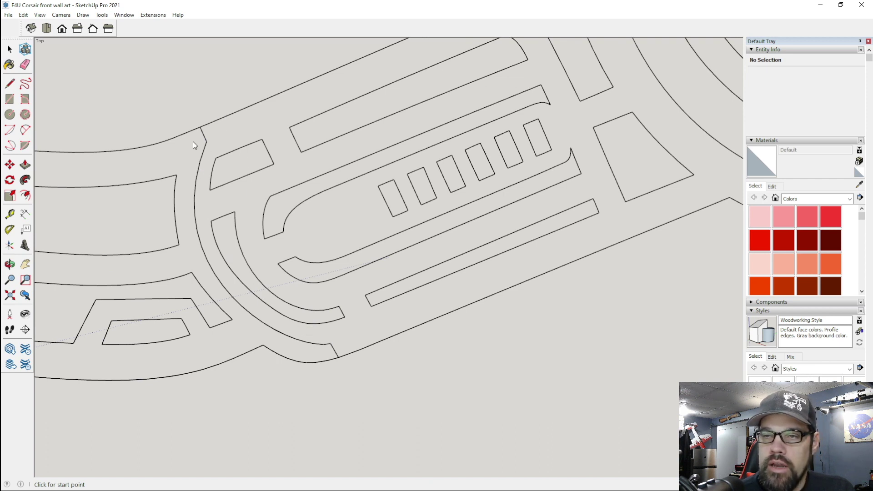
{"action": "scroll", "coordinate": [209, 156], "scroll_direction": "down", "scroll_amount": 1}
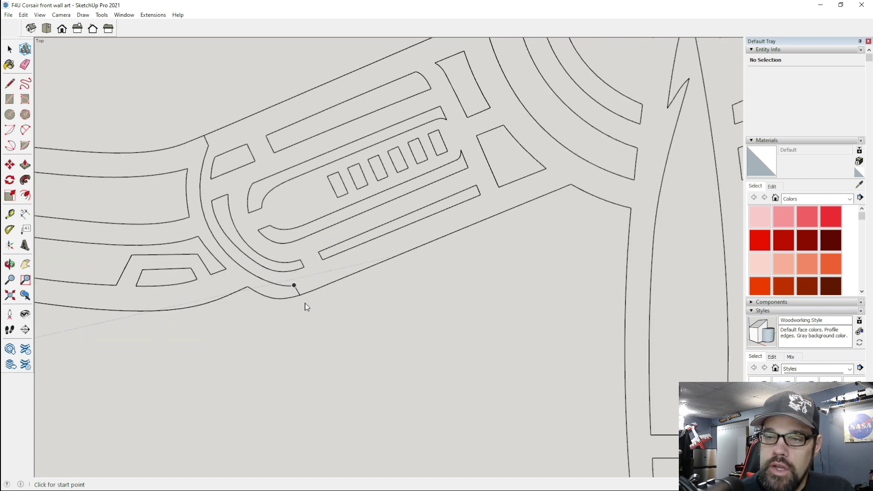
{"action": "scroll", "coordinate": [305, 306], "scroll_direction": "down", "scroll_amount": 2}
{"action": "scroll", "coordinate": [255, 272], "scroll_direction": "up", "scroll_amount": 5}
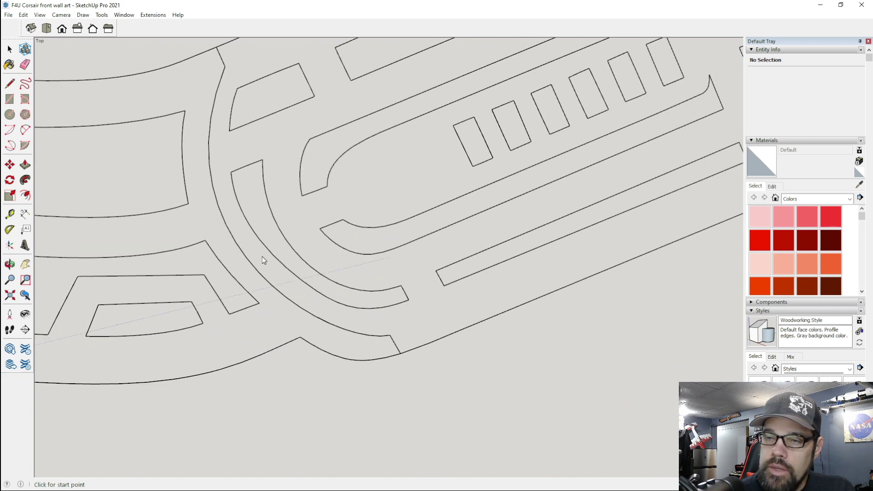
{"action": "scroll", "coordinate": [274, 213], "scroll_direction": "down", "scroll_amount": 2}
{"action": "scroll", "coordinate": [335, 305], "scroll_direction": "down", "scroll_amount": 3}
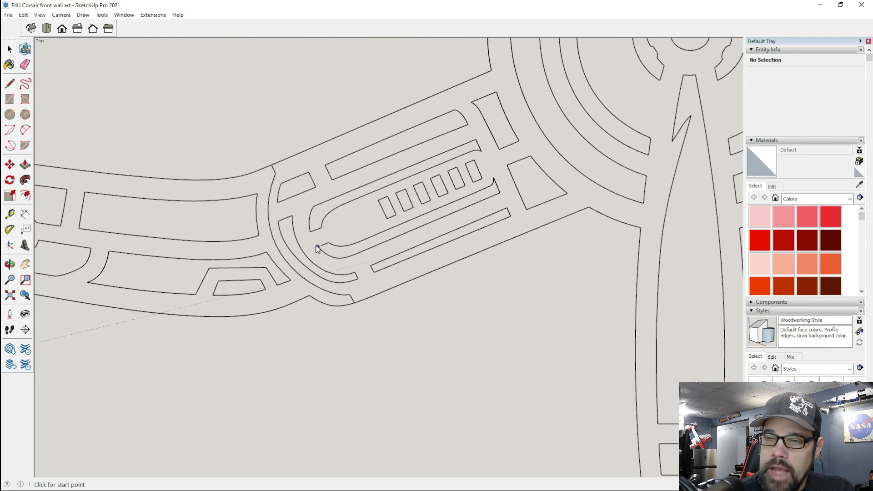
{"action": "scroll", "coordinate": [317, 247], "scroll_direction": "down", "scroll_amount": 4}
Explode the Corsair group into loose edges.
{"action": "key", "text": "space"}
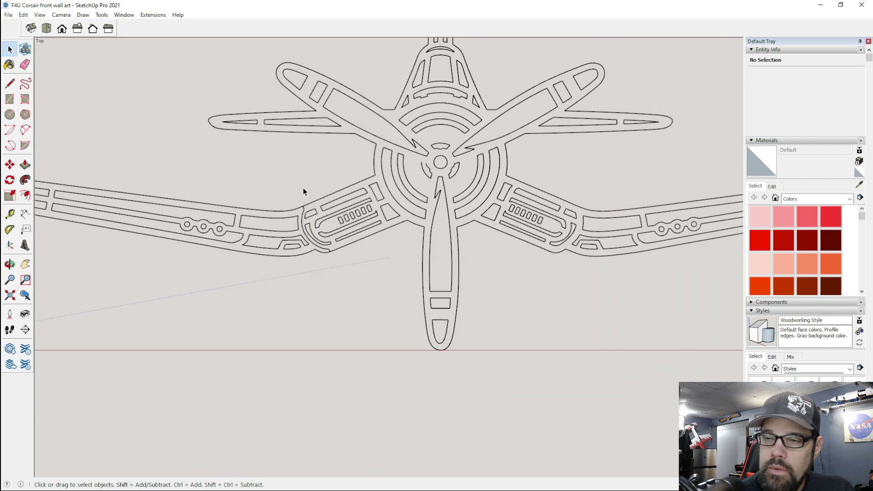
{"action": "scroll", "coordinate": [322, 204], "scroll_direction": "down", "scroll_amount": 4}
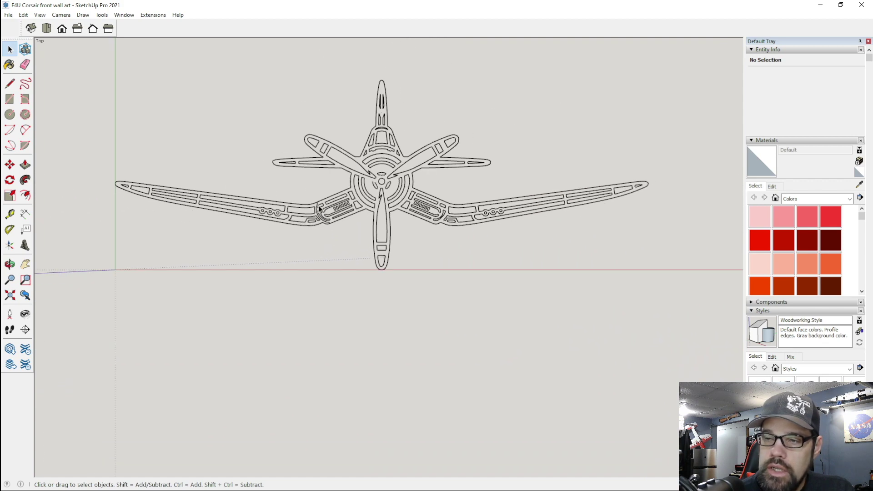
{"action": "left_click", "coordinate": [321, 201]}
{"action": "right_click", "coordinate": [321, 201]}
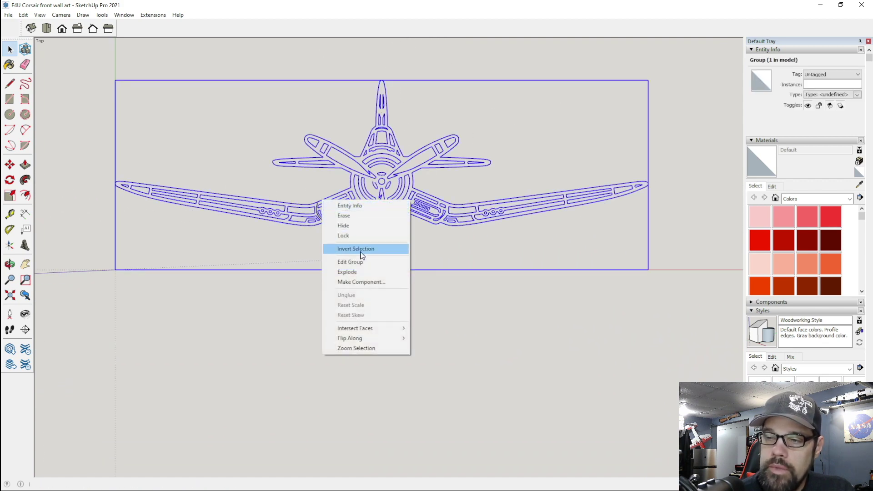
{"action": "left_click", "coordinate": [359, 271]}
{"action": "scroll", "coordinate": [339, 233], "scroll_direction": "up", "scroll_amount": 6}
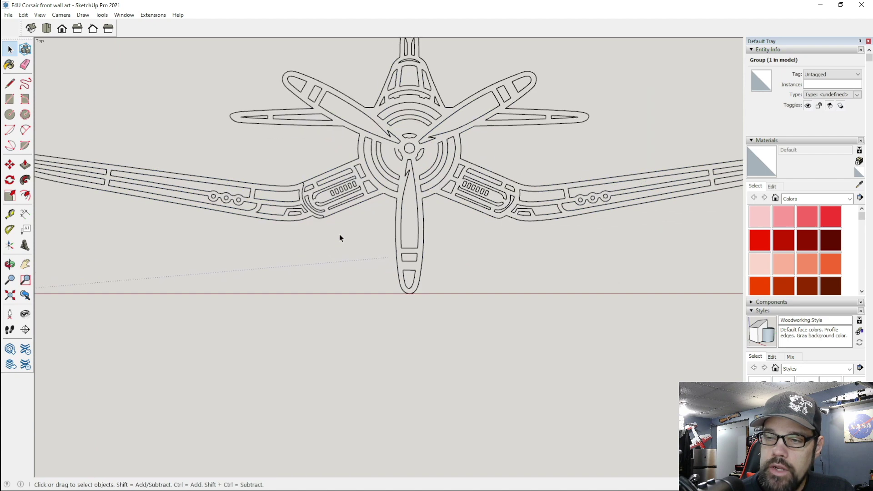
{"action": "left_click", "coordinate": [342, 235]}
{"action": "scroll", "coordinate": [296, 208], "scroll_direction": "up", "scroll_amount": 3}
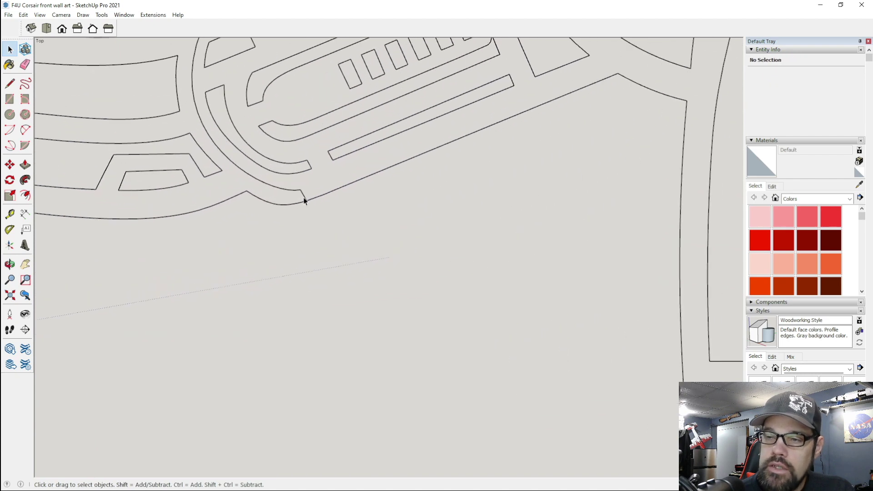
{"action": "left_click", "coordinate": [306, 202]}
{"action": "scroll", "coordinate": [340, 208], "scroll_direction": "down", "scroll_amount": 6}
{"action": "left_click", "coordinate": [341, 208]}
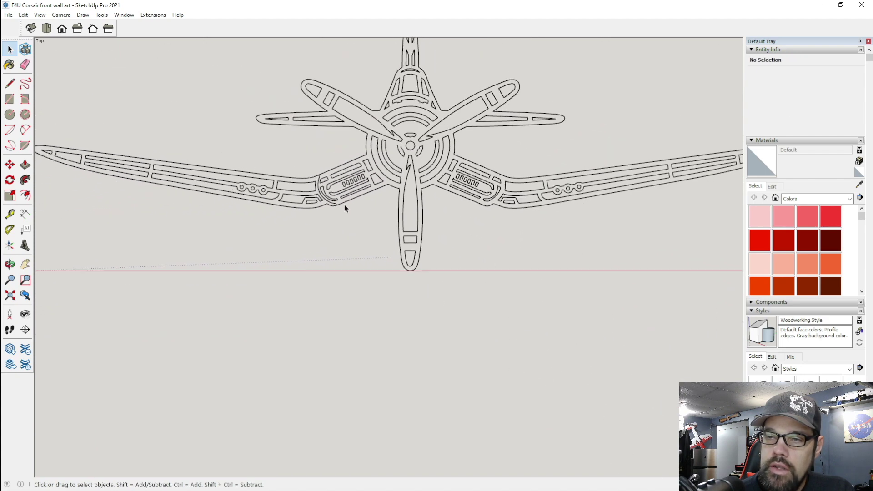
Copy the left wing to a spot below the plane using Move with Ctrl.
{"action": "left_click_drag", "start_coordinate": [56, 140], "coordinate": [346, 258]}
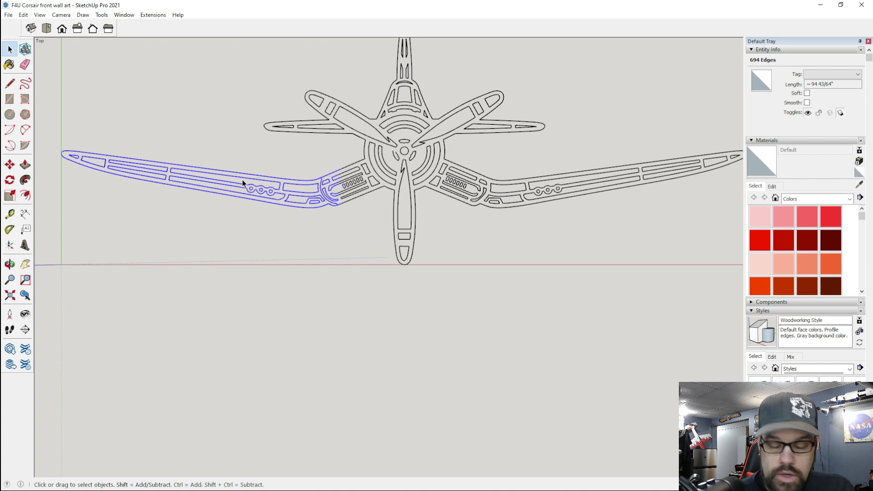
{"action": "key", "text": "m"}
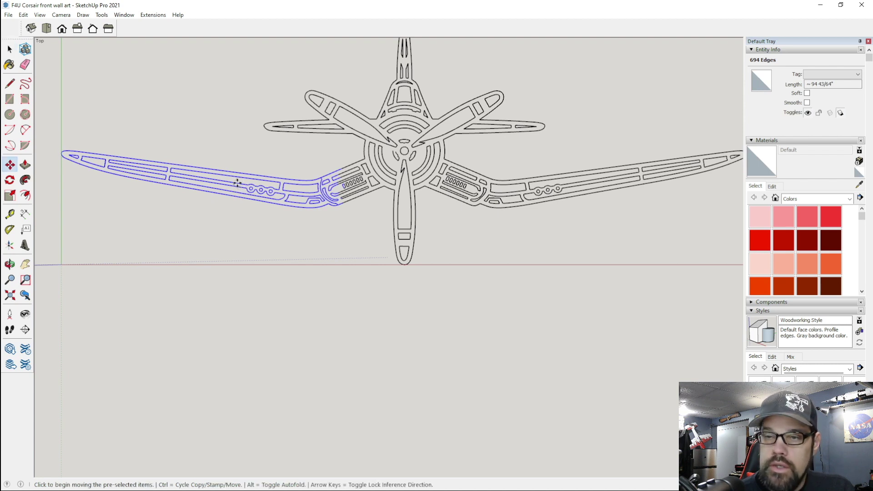
{"action": "left_click", "coordinate": [237, 184]}
{"action": "key", "text": "ctrl"}
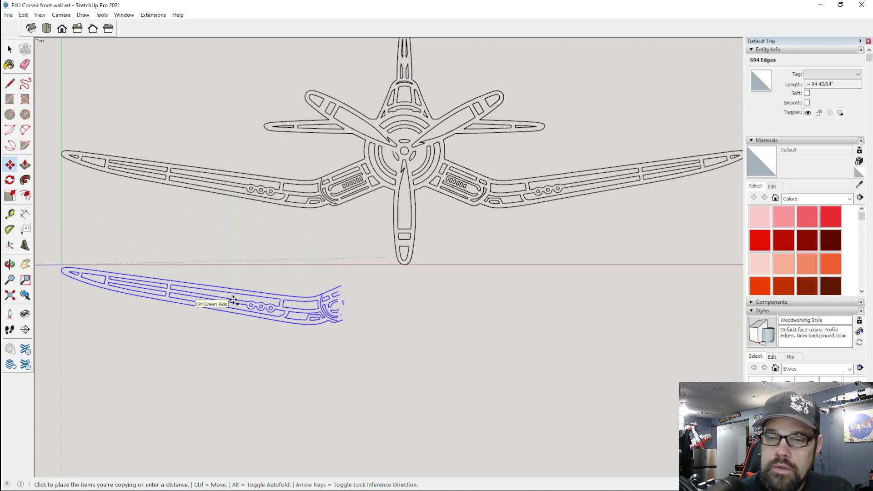
{"action": "left_click", "coordinate": [230, 302]}
{"action": "key", "text": "space"}
{"action": "left_click", "coordinate": [357, 303]}
Delete the stray fuselage edges and small arcs from the wing copy.
{"action": "scroll", "coordinate": [350, 306], "scroll_direction": "up", "scroll_amount": 5}
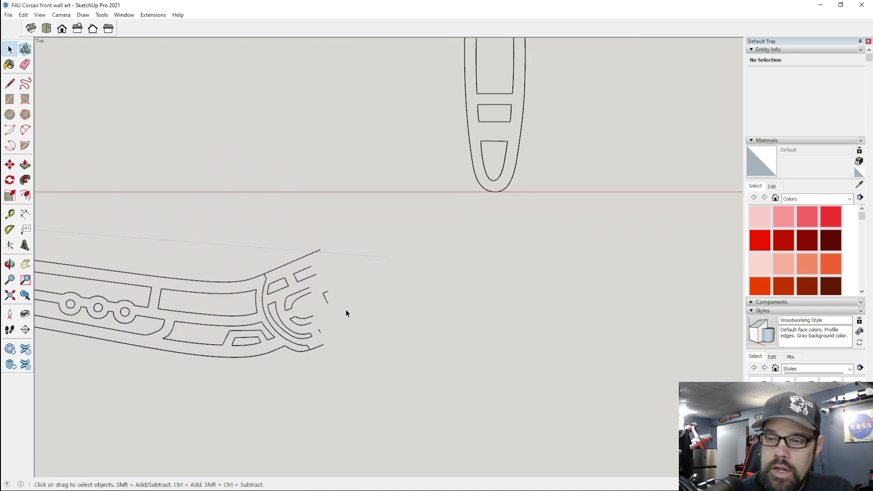
{"action": "left_click", "coordinate": [235, 283]}
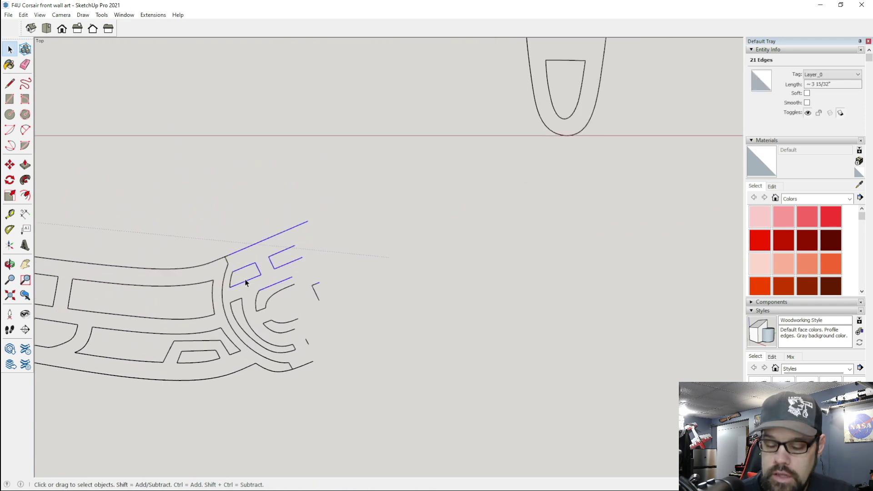
{"action": "key", "text": "Delete"}
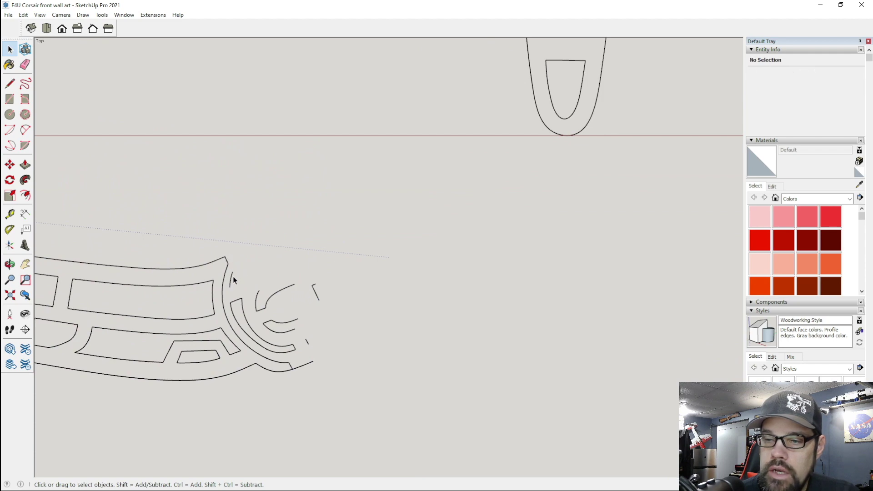
{"action": "left_click_drag", "start_coordinate": [232, 277], "coordinate": [241, 330]}
{"action": "key", "text": "Delete"}
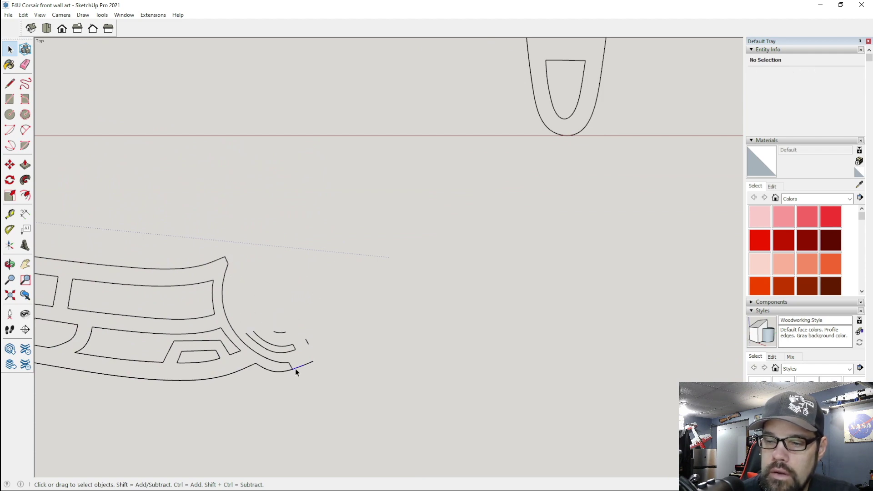
{"action": "scroll", "coordinate": [385, 272], "scroll_direction": "down", "scroll_amount": 5}
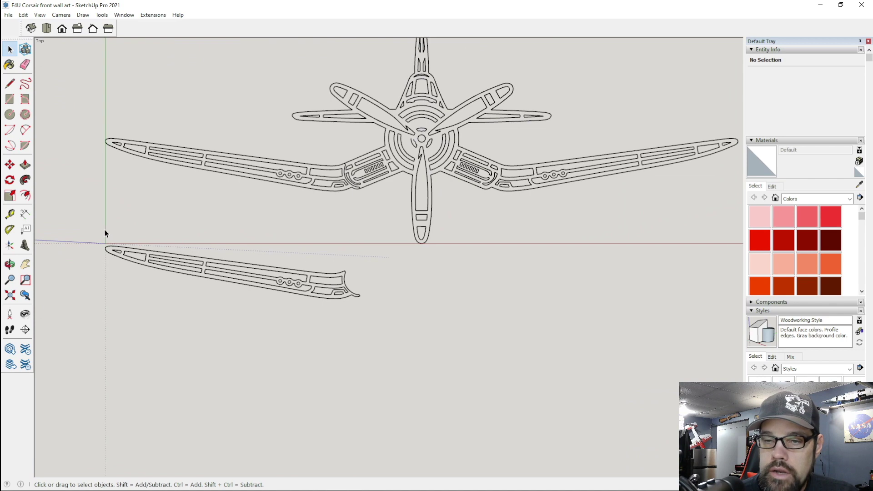
{"action": "left_click_drag", "start_coordinate": [105, 231], "coordinate": [369, 327]}
Make the selected lower left-wing copy into its own group.
{"action": "right_click", "coordinate": [234, 270]}
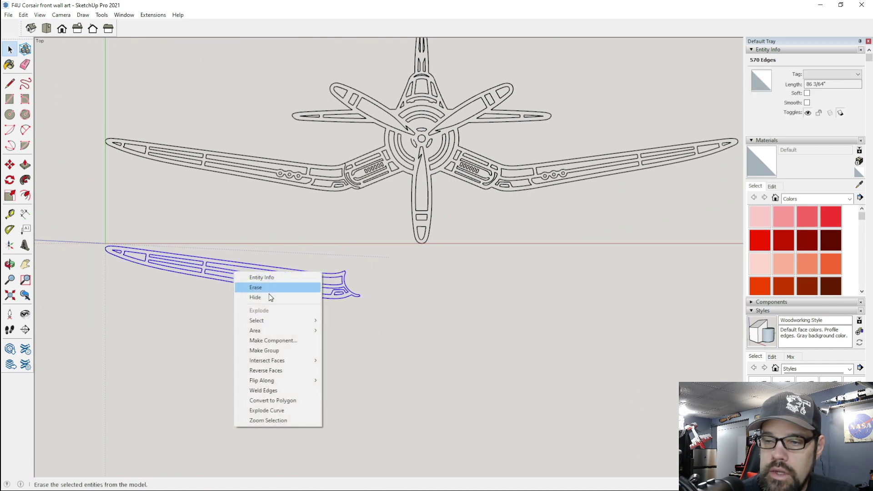
{"action": "left_click", "coordinate": [271, 352]}
{"action": "left_click", "coordinate": [271, 208]}
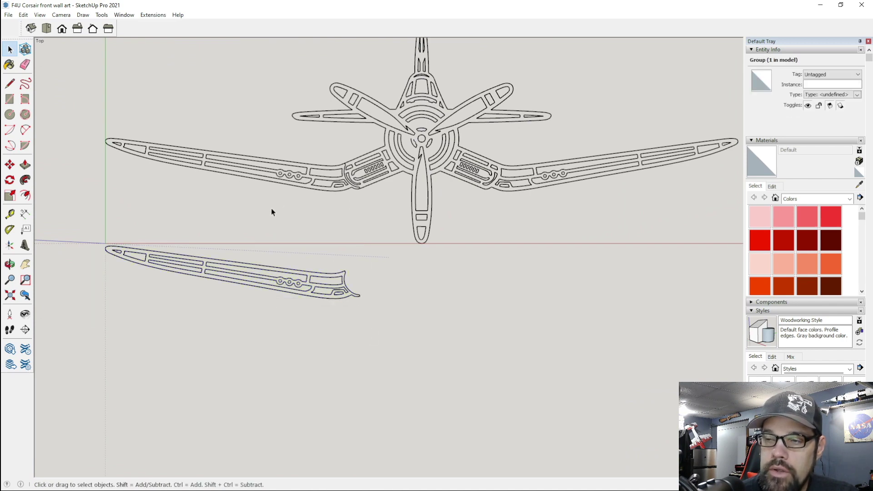
{"action": "scroll", "coordinate": [330, 189], "scroll_direction": "up", "scroll_amount": 6}
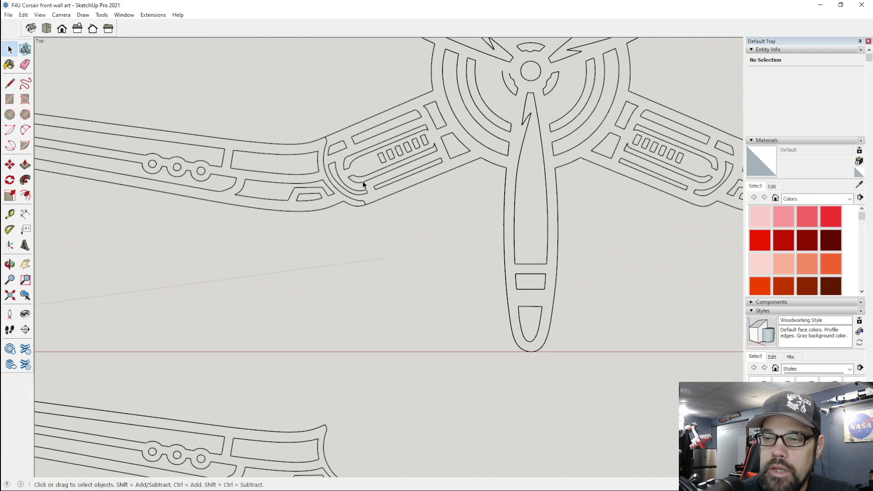
{"action": "scroll", "coordinate": [363, 205], "scroll_direction": "up", "scroll_amount": 3}
{"action": "scroll", "coordinate": [303, 149], "scroll_direction": "down", "scroll_amount": 8}
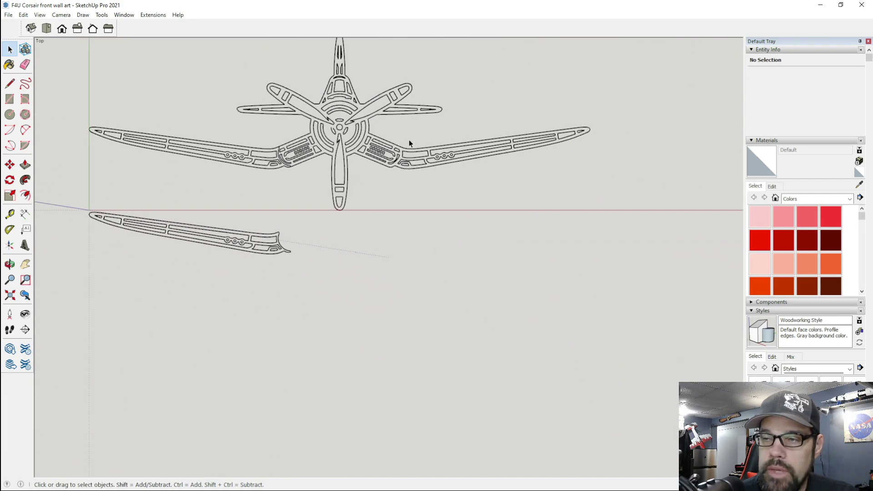
{"action": "scroll", "coordinate": [377, 281], "scroll_direction": "down", "scroll_amount": 1}
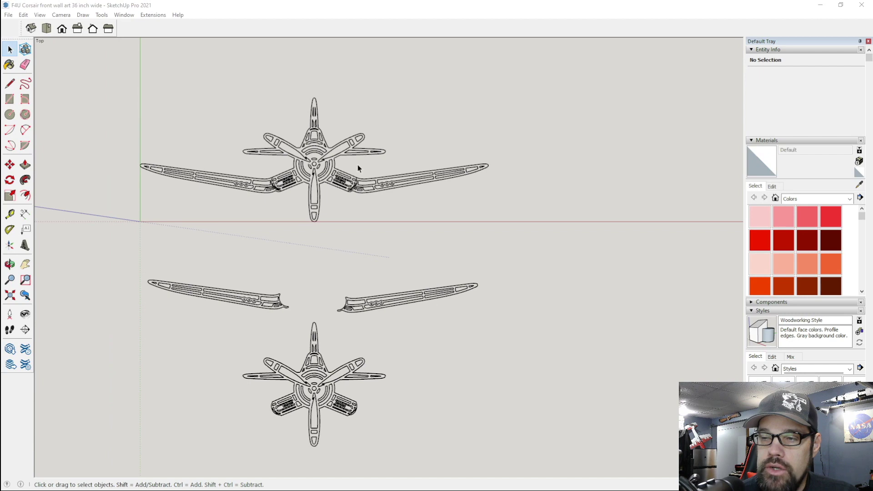
Zoom in and out around the SketchUp model to inspect the separated Corsair pieces.
{"action": "scroll", "coordinate": [357, 166], "scroll_direction": "up", "scroll_amount": 6}
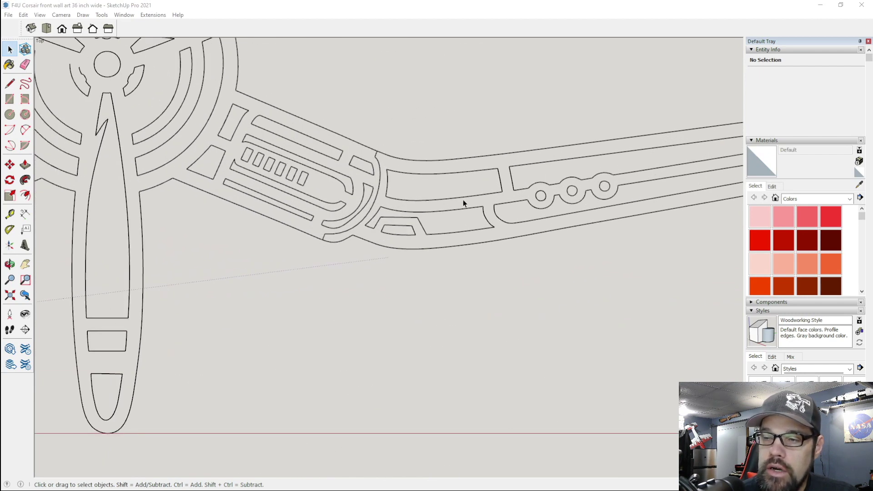
{"action": "scroll", "coordinate": [463, 202], "scroll_direction": "down", "scroll_amount": 3}
{"action": "scroll", "coordinate": [230, 117], "scroll_direction": "down", "scroll_amount": 3}
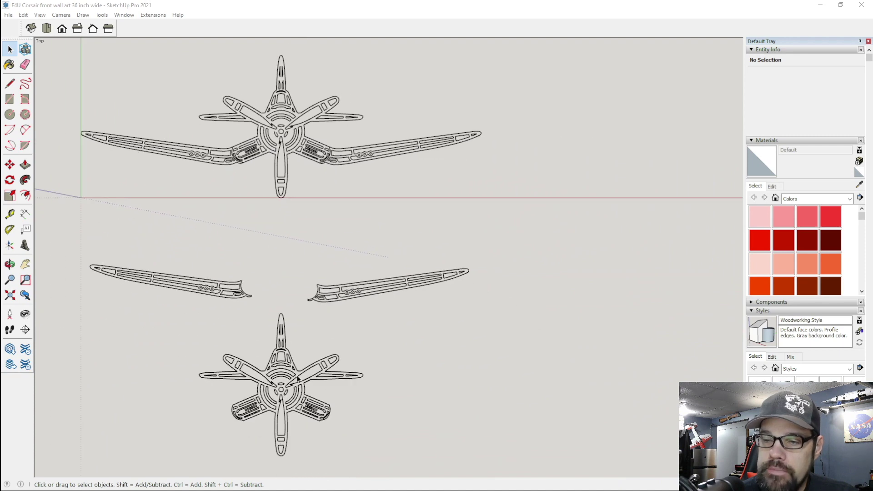
{"action": "scroll", "coordinate": [297, 378], "scroll_direction": "up", "scroll_amount": 1}
{"action": "scroll", "coordinate": [302, 370], "scroll_direction": "down", "scroll_amount": 2}
{"action": "scroll", "coordinate": [308, 361], "scroll_direction": "up", "scroll_amount": 4}
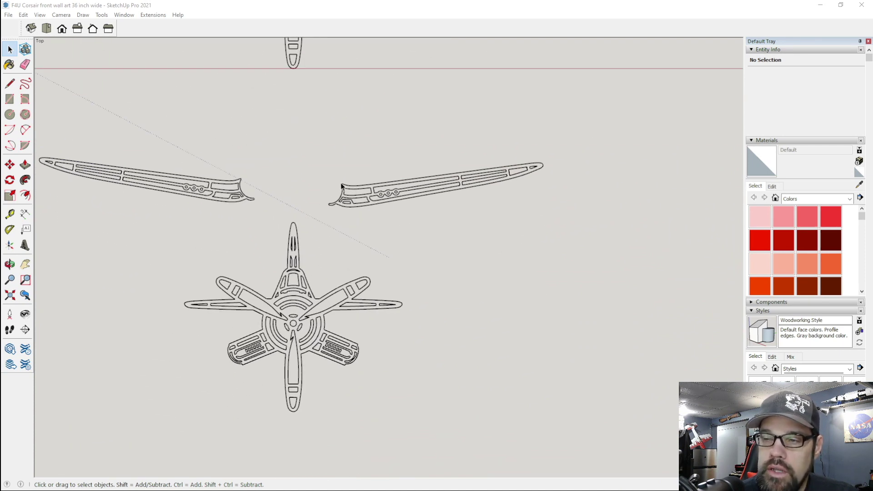
{"action": "scroll", "coordinate": [340, 188], "scroll_direction": "up", "scroll_amount": 5}
{"action": "scroll", "coordinate": [370, 168], "scroll_direction": "down", "scroll_amount": 6}
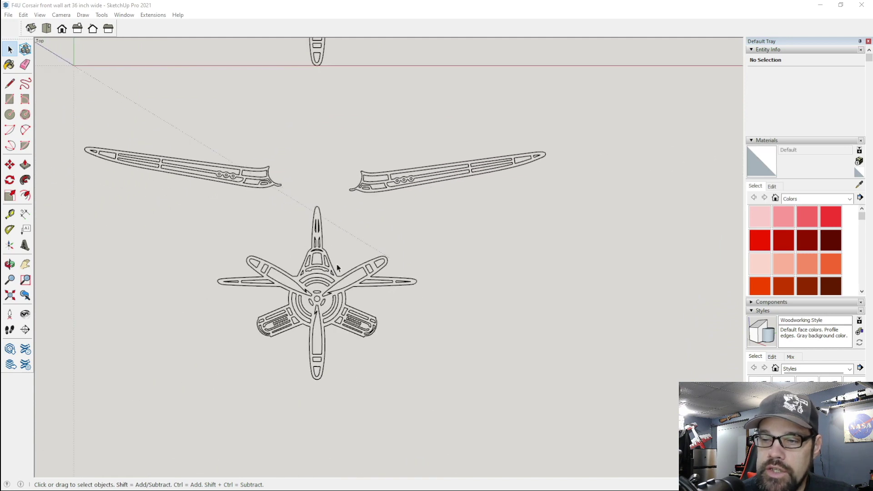
Check the propeller-cowl, left wing and right wing components, then bring up the File menu.
{"action": "left_click", "coordinate": [336, 266]}
{"action": "left_click", "coordinate": [222, 164]}
{"action": "left_click", "coordinate": [418, 181]}
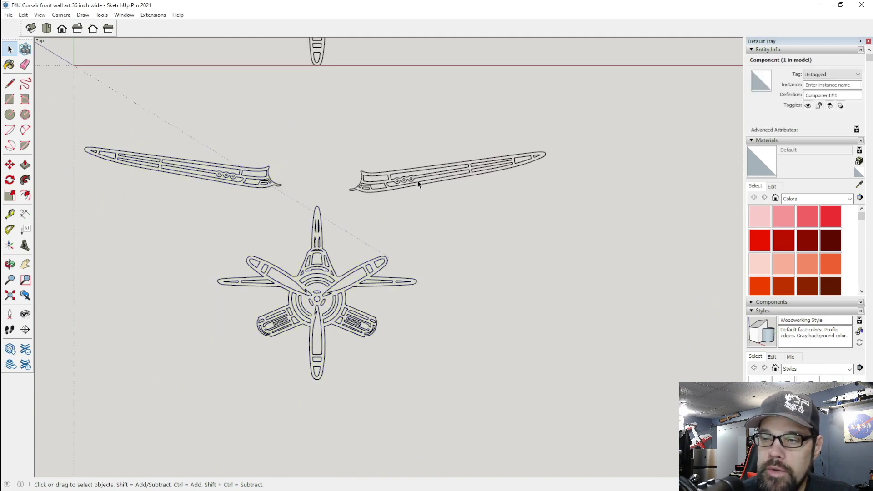
{"action": "left_click", "coordinate": [407, 177]}
{"action": "left_click", "coordinate": [410, 137]}
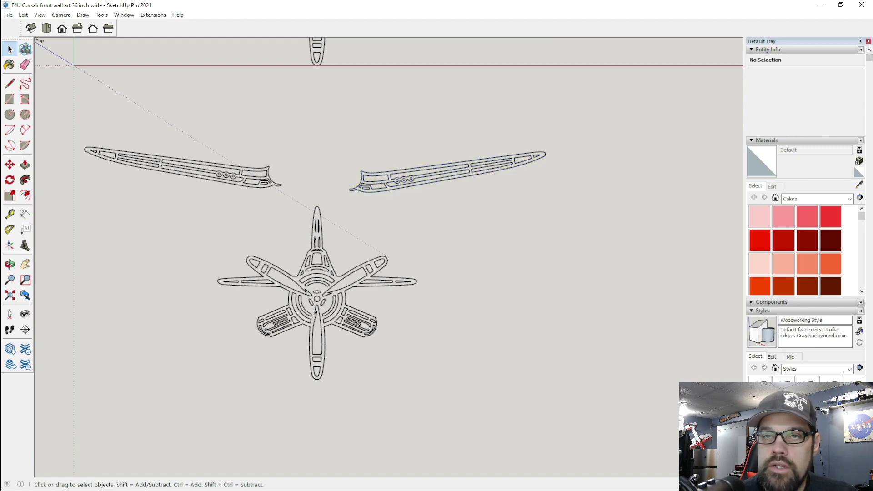
{"action": "left_click", "coordinate": [8, 14]}
Export the model as an AutoCAD DXF 3D model and dismiss the audit report.
{"action": "mouse_move", "coordinate": [29, 177]}
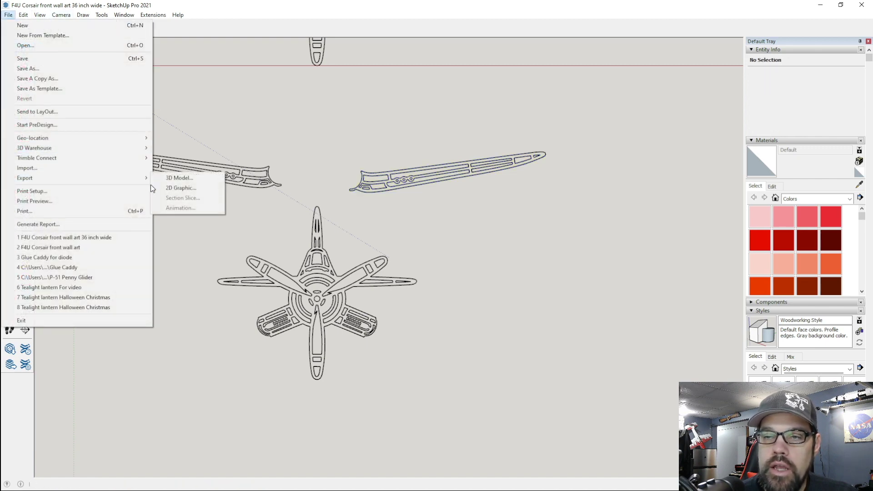
{"action": "left_click", "coordinate": [168, 180]}
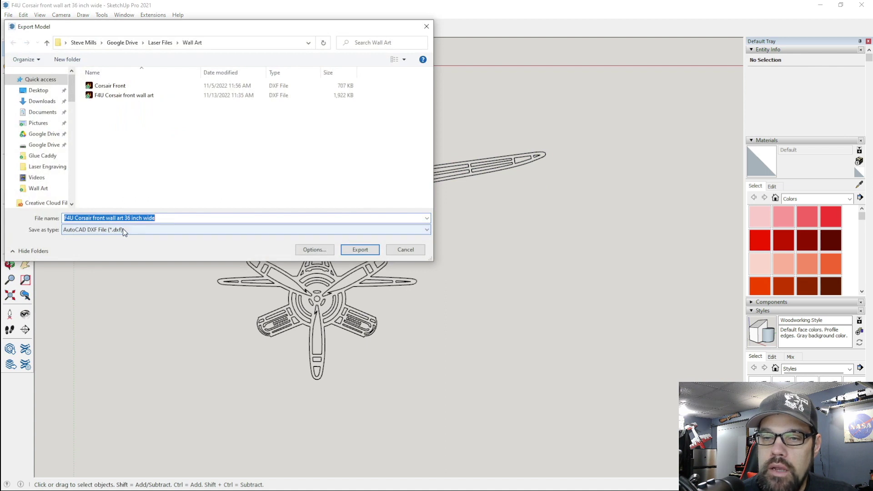
{"action": "left_click", "coordinate": [360, 250]}
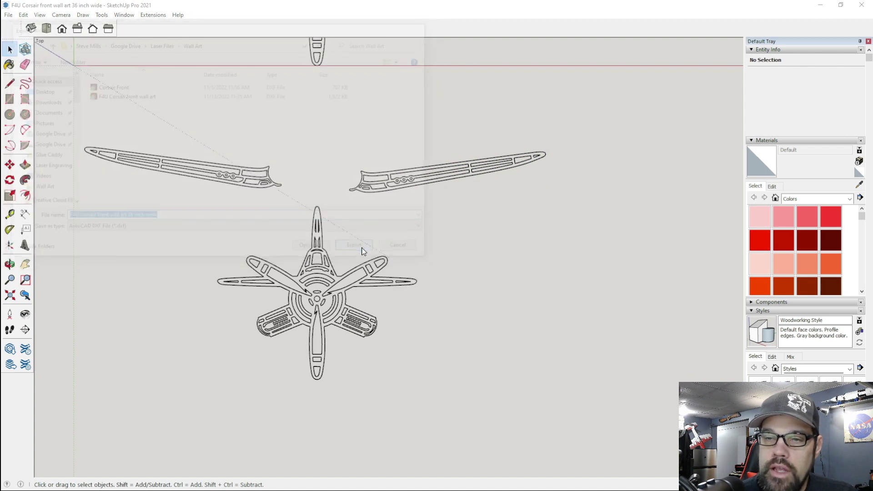
{"action": "left_click", "coordinate": [465, 270]}
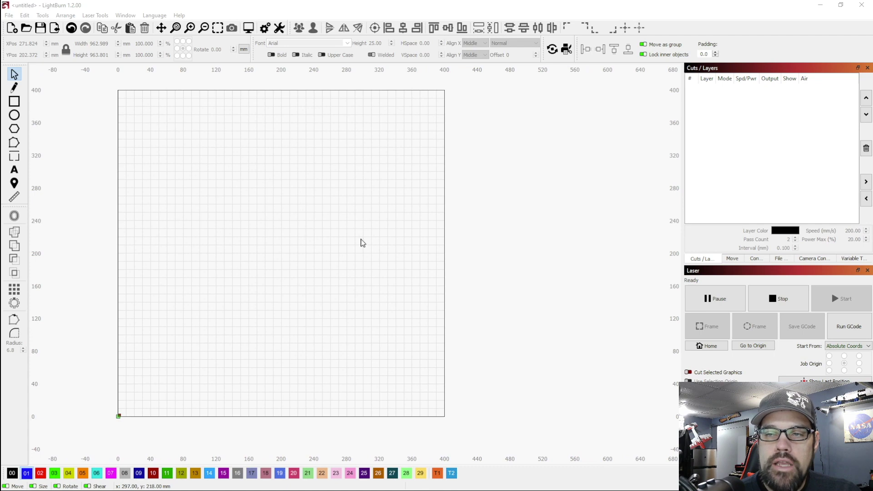
Import the 'F4U Corsair front wall art 36 inch wide' DXF into LightBurn, then deselect it.
{"action": "scroll", "coordinate": [363, 242], "scroll_direction": "down", "scroll_amount": 1}
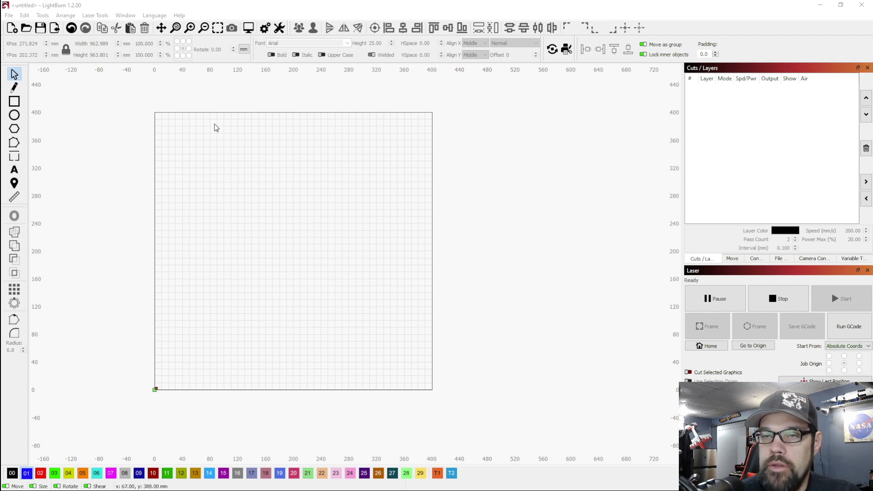
{"action": "left_click", "coordinate": [9, 15]}
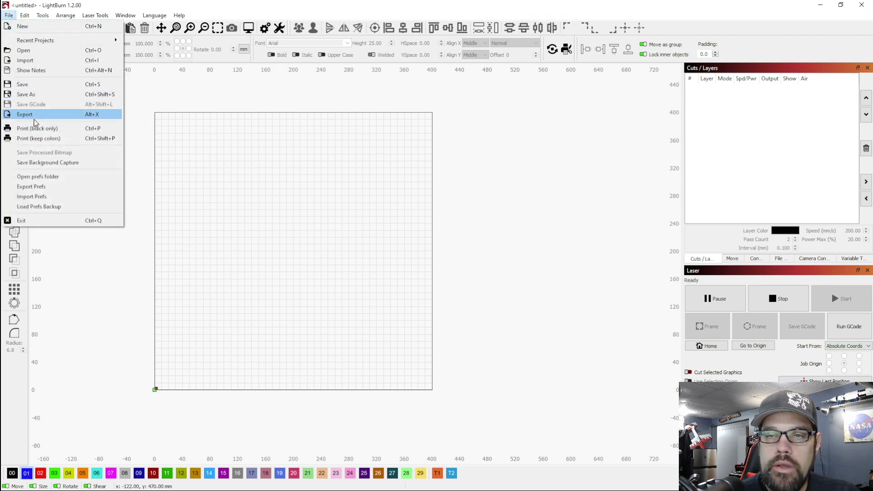
{"action": "left_click", "coordinate": [25, 60]}
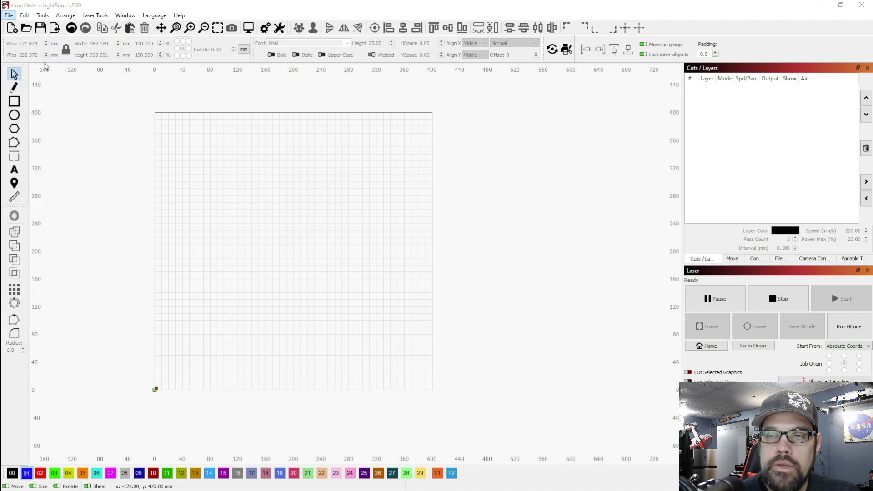
{"action": "left_click", "coordinate": [149, 87]}
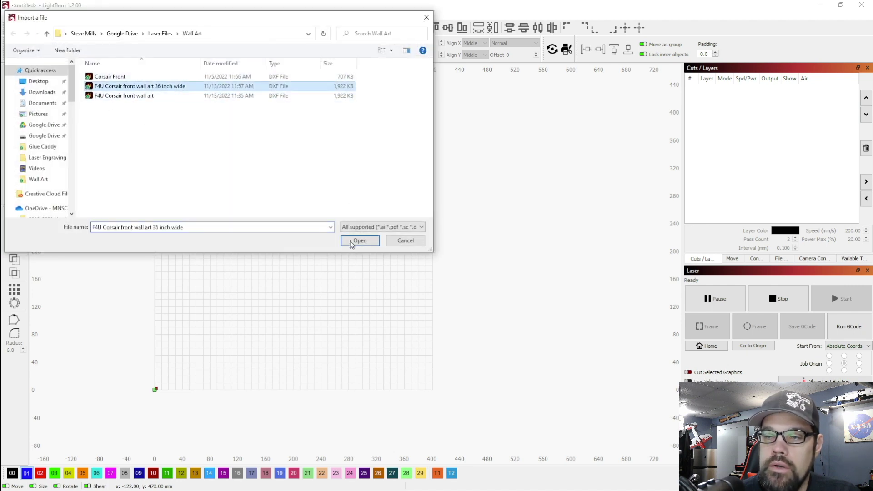
{"action": "left_click", "coordinate": [349, 241]}
{"action": "scroll", "coordinate": [262, 251], "scroll_direction": "down", "scroll_amount": 3}
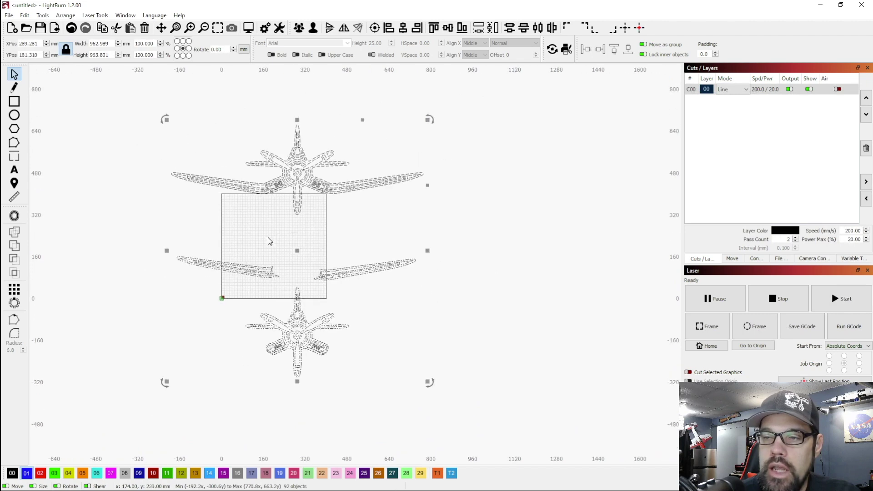
{"action": "left_click", "coordinate": [479, 198]}
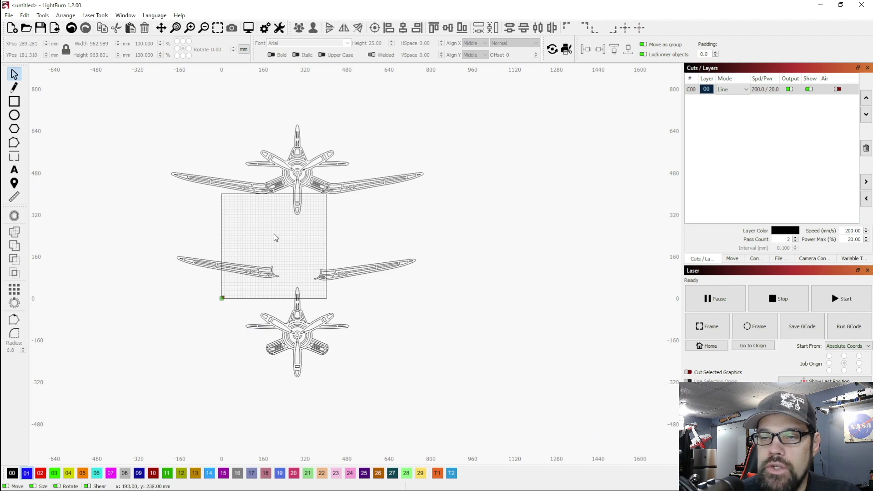
Move the loose wing and propeller pieces below the bed and the assembled plane to its right.
{"action": "scroll", "coordinate": [202, 158], "scroll_direction": "down", "scroll_amount": 2}
{"action": "left_click_drag", "start_coordinate": [158, 206], "coordinate": [427, 350]}
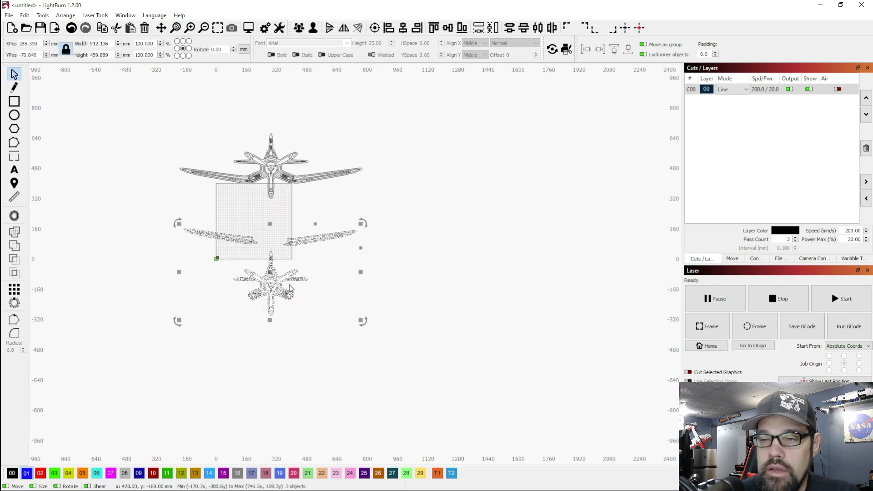
{"action": "left_click_drag", "start_coordinate": [272, 280], "coordinate": [277, 346]}
{"action": "left_click_drag", "start_coordinate": [156, 121], "coordinate": [417, 232]}
{"action": "left_click_drag", "start_coordinate": [281, 166], "coordinate": [476, 192]}
Move the propeller-front piece into the 400 mm bed and rotate it to fit.
{"action": "left_click", "coordinate": [347, 187]}
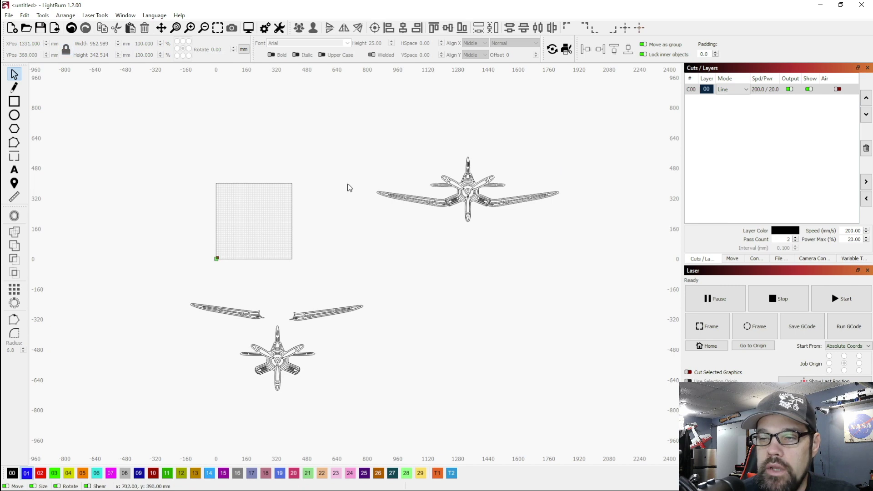
{"action": "scroll", "coordinate": [267, 325], "scroll_direction": "up", "scroll_amount": 3}
{"action": "left_click", "coordinate": [268, 325]}
{"action": "scroll", "coordinate": [275, 345], "scroll_direction": "down", "scroll_amount": 1}
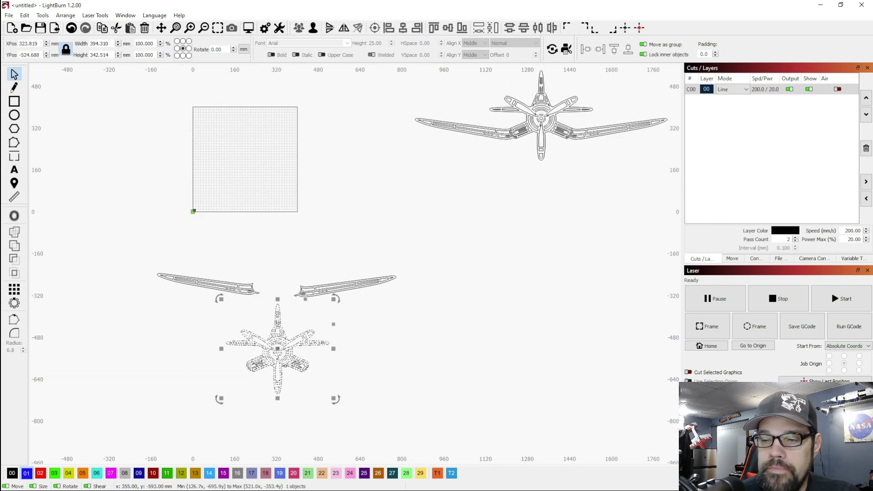
{"action": "left_click_drag", "start_coordinate": [277, 349], "coordinate": [246, 165]}
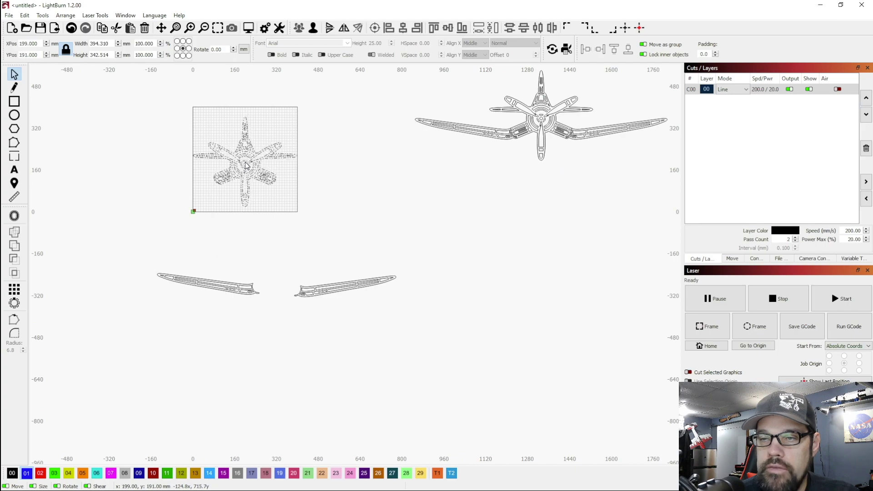
{"action": "scroll", "coordinate": [270, 102], "scroll_direction": "up", "scroll_amount": 3}
{"action": "left_click", "coordinate": [400, 255]}
{"action": "left_click_drag", "start_coordinate": [413, 189], "coordinate": [281, 340]}
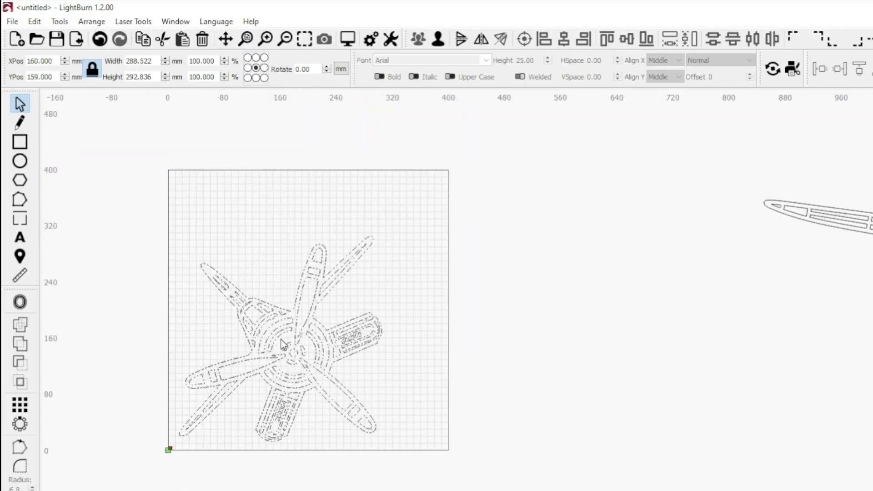
Place one wing tilted along the bed's top edge and the other upright along its right edge.
{"action": "scroll", "coordinate": [281, 339], "scroll_direction": "down", "scroll_amount": 2}
{"action": "left_click", "coordinate": [527, 400]}
{"action": "left_click_drag", "start_coordinate": [527, 400], "coordinate": [366, 132]}
{"action": "left_click_drag", "start_coordinate": [305, 398], "coordinate": [434, 196]}
{"action": "scroll", "coordinate": [341, 463], "scroll_direction": "up", "scroll_amount": 3}
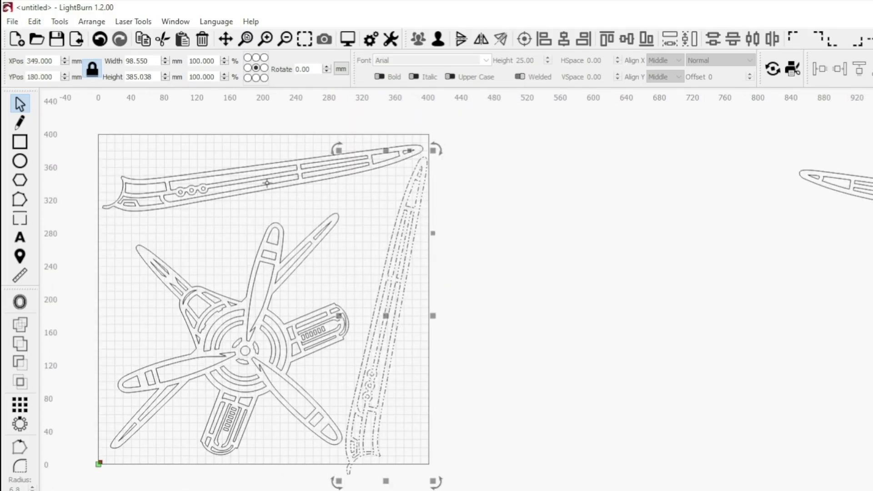
{"action": "left_click_drag", "start_coordinate": [339, 150], "coordinate": [376, 154]}
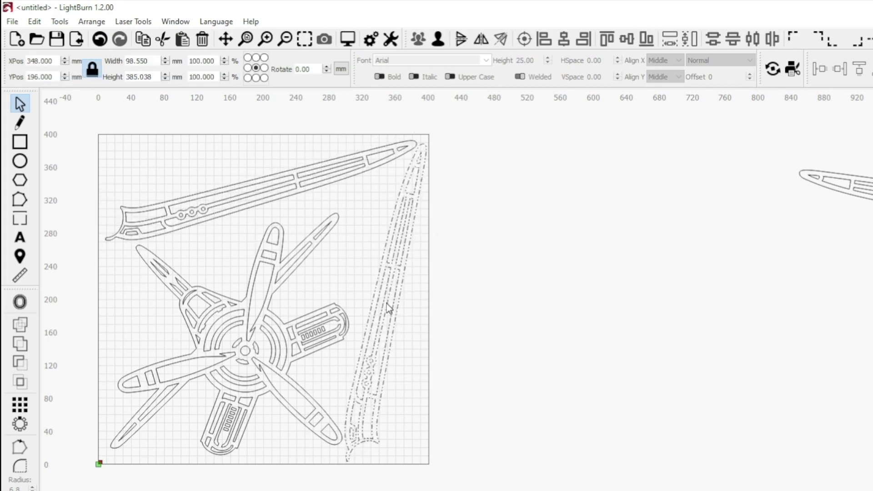
{"action": "scroll", "coordinate": [225, 337], "scroll_direction": "up", "scroll_amount": 2}
{"action": "left_click", "coordinate": [459, 348]}
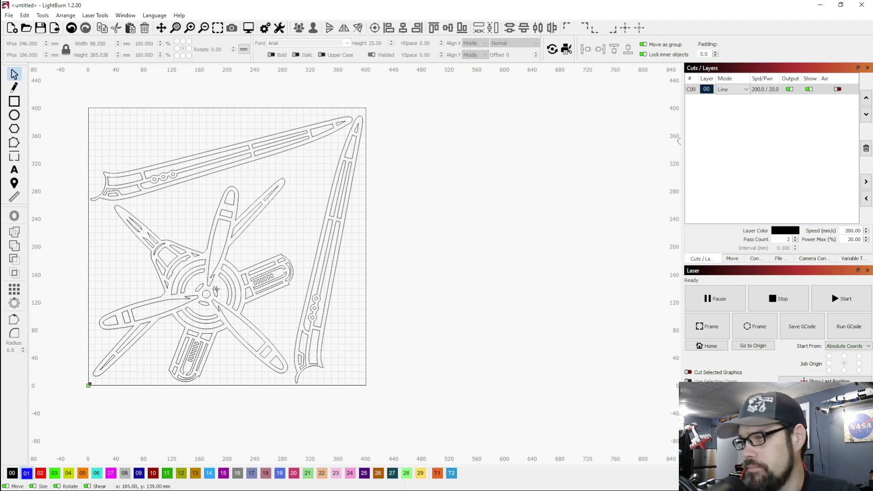
{"action": "scroll", "coordinate": [211, 347], "scroll_direction": "up", "scroll_amount": 2}
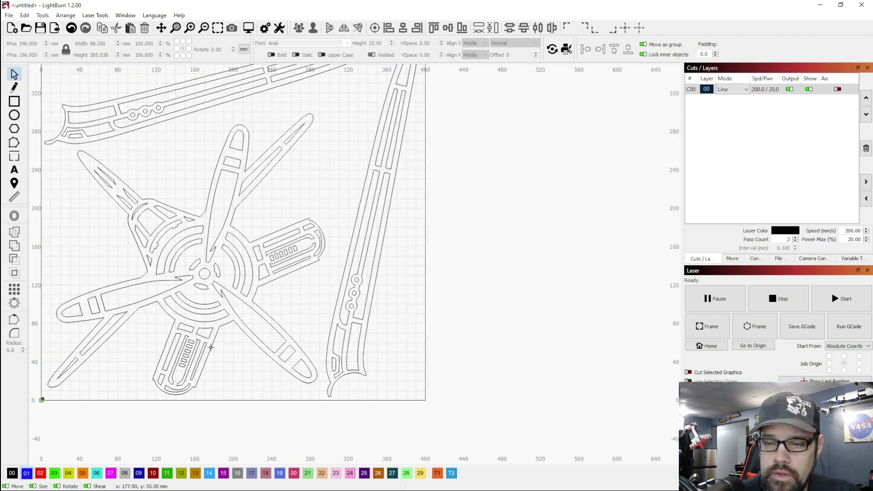
{"action": "scroll", "coordinate": [329, 313], "scroll_direction": "down", "scroll_amount": 2}
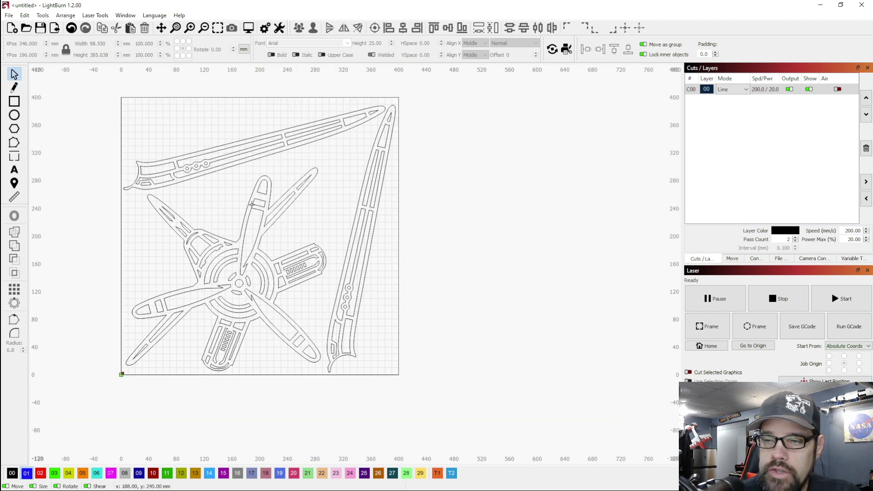